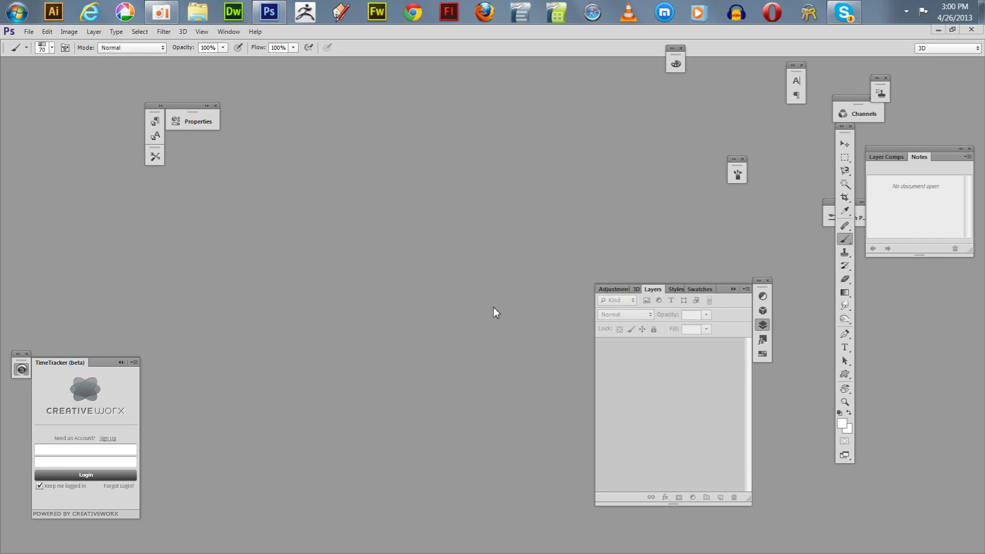
Step: Collapse the Layers/Adjustments panel group down to icons
click(733, 290)
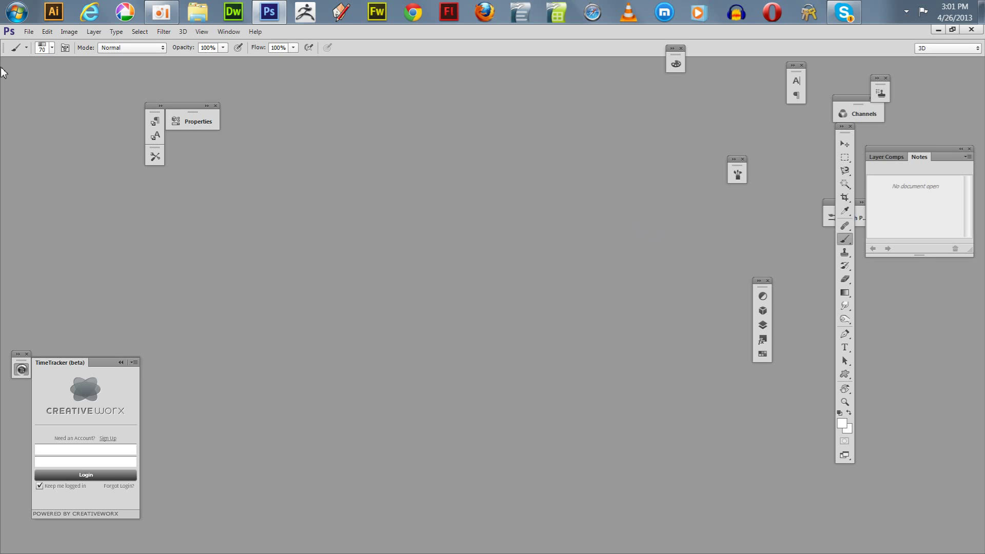
Step: Load all four attachment photos as layers of one new document via Load Files into Stack
click(28, 31)
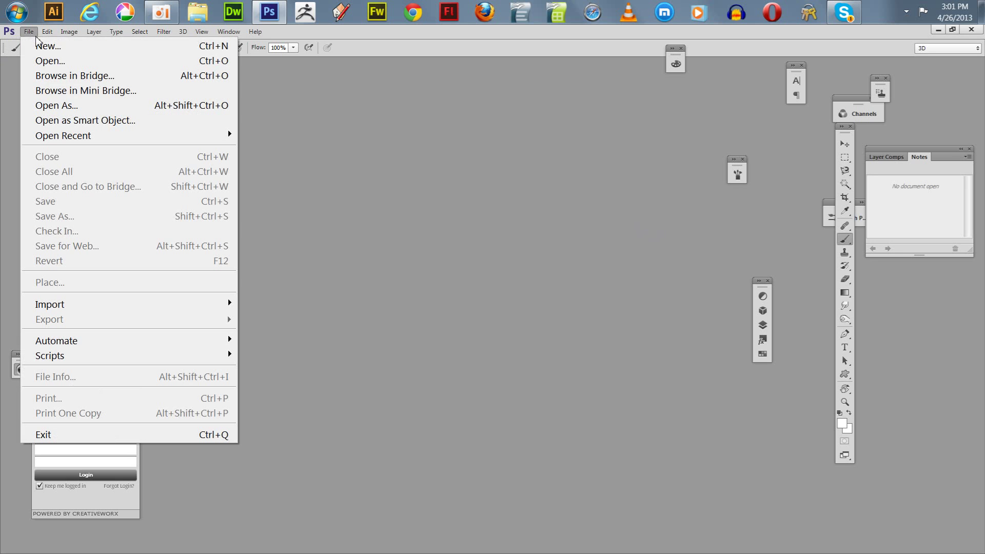
mouse_move(139, 358)
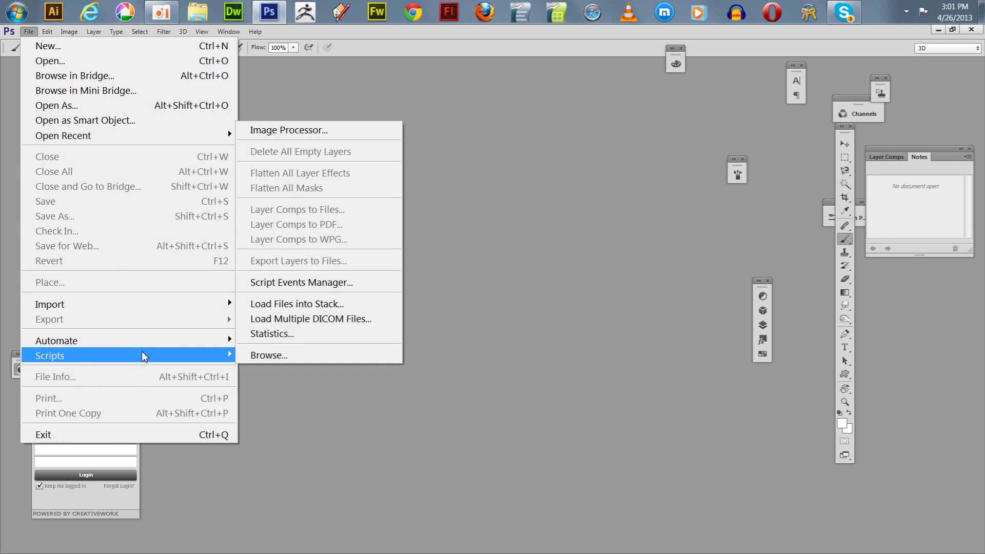
click(287, 307)
click(532, 276)
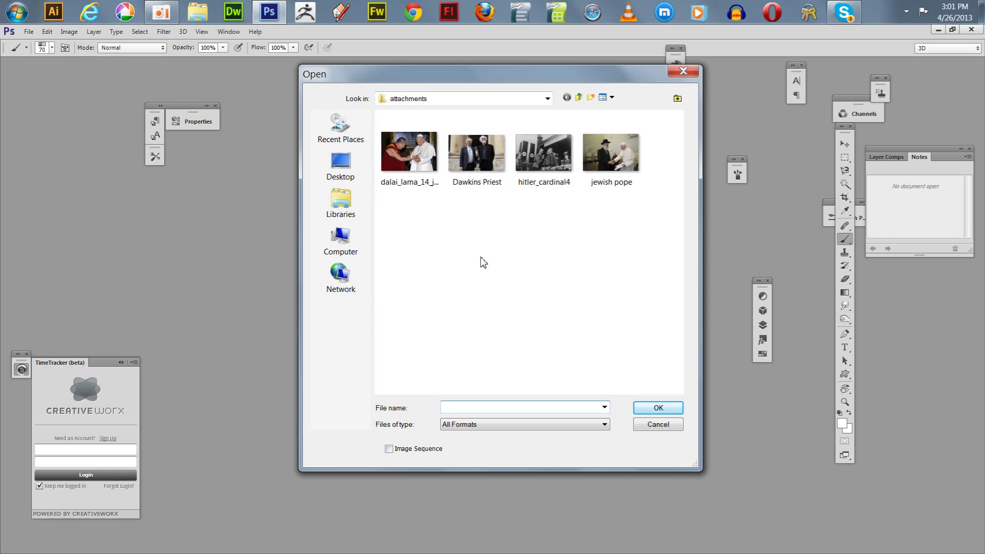
click(448, 252)
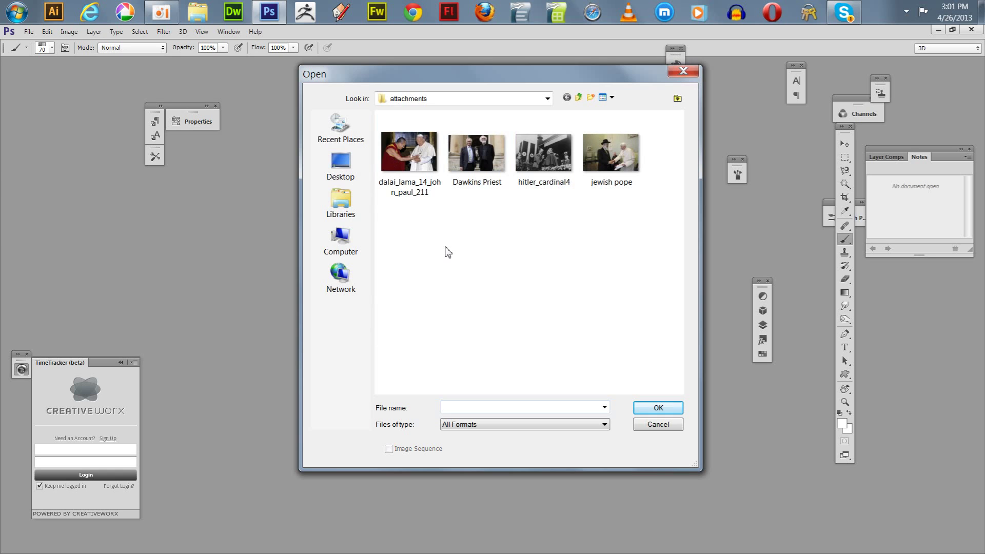
key(ctrl+a)
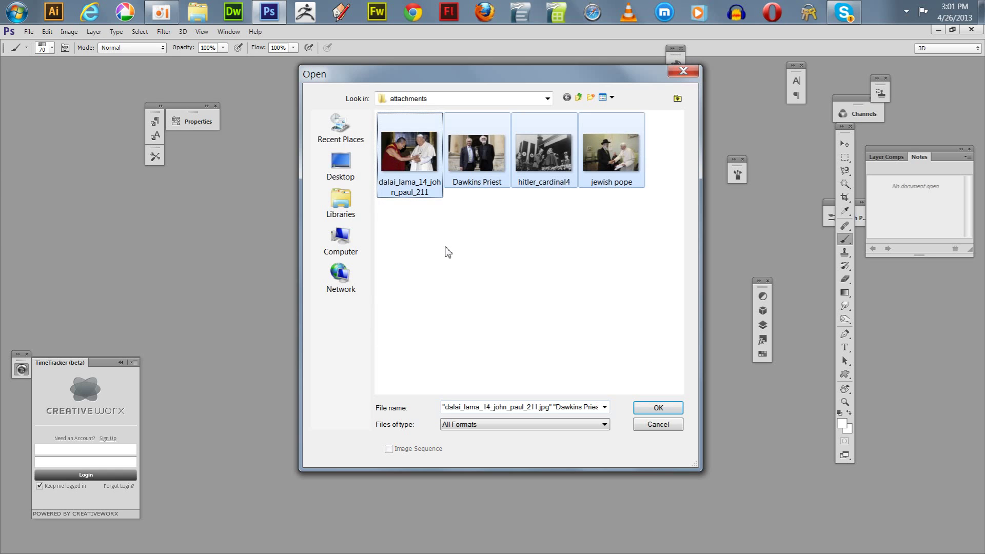
click(652, 409)
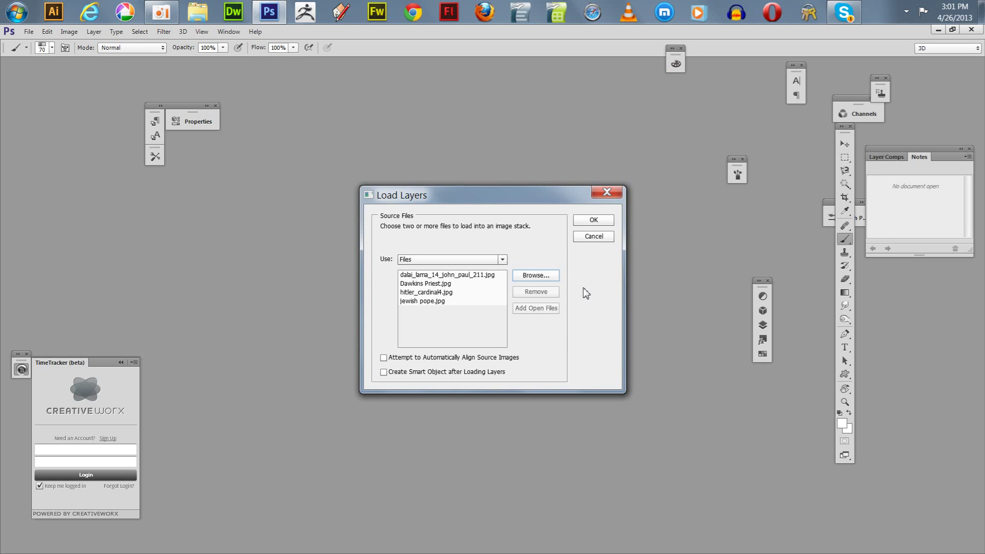
click(588, 221)
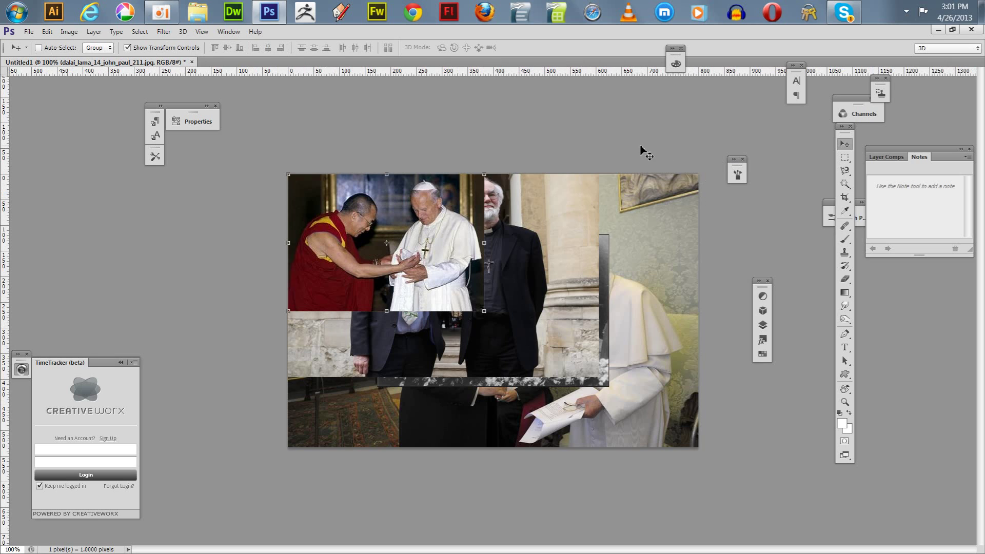
Step: Show the Layers panel, verify the image is 800×533 px, and select the jewish pope layer
key(F7)
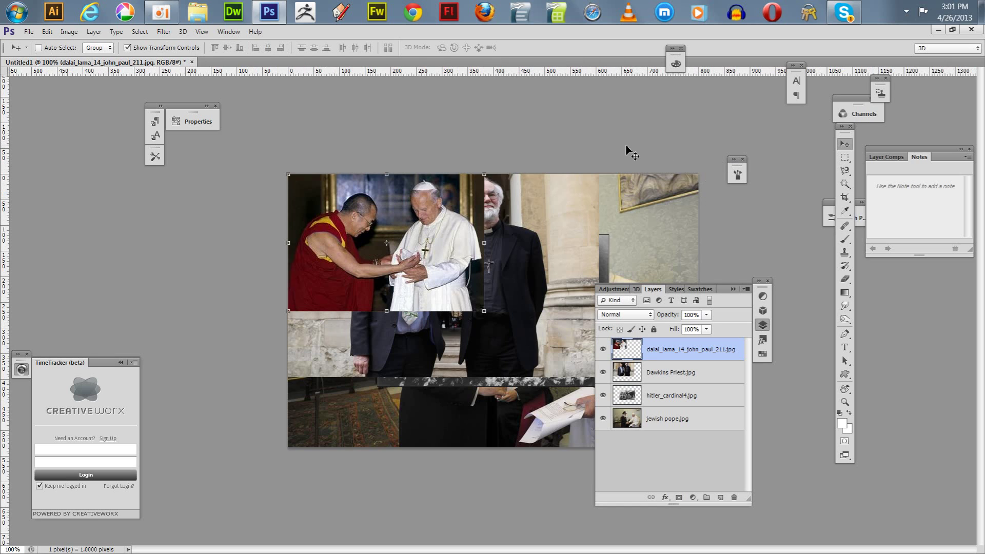
drag(708, 292, 791, 205)
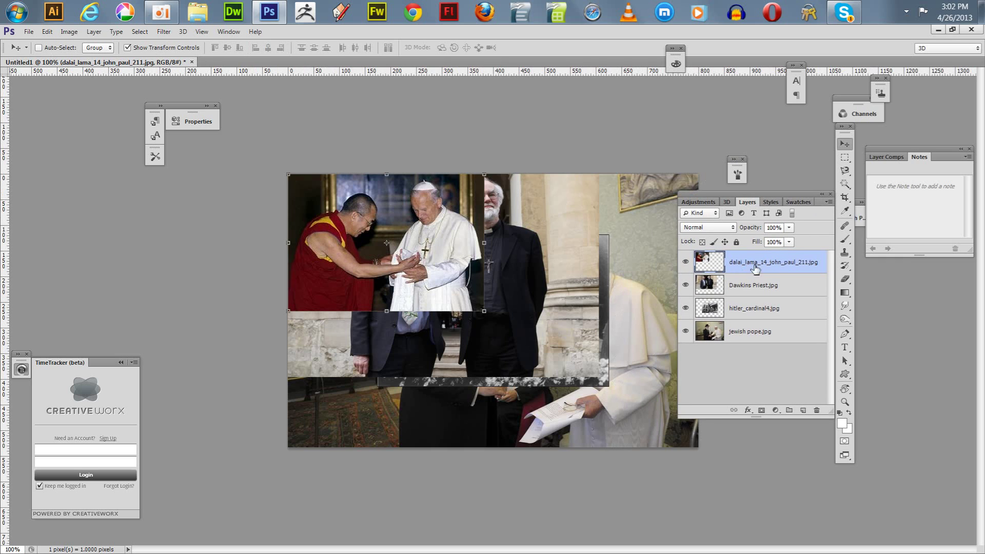
click(69, 32)
click(110, 141)
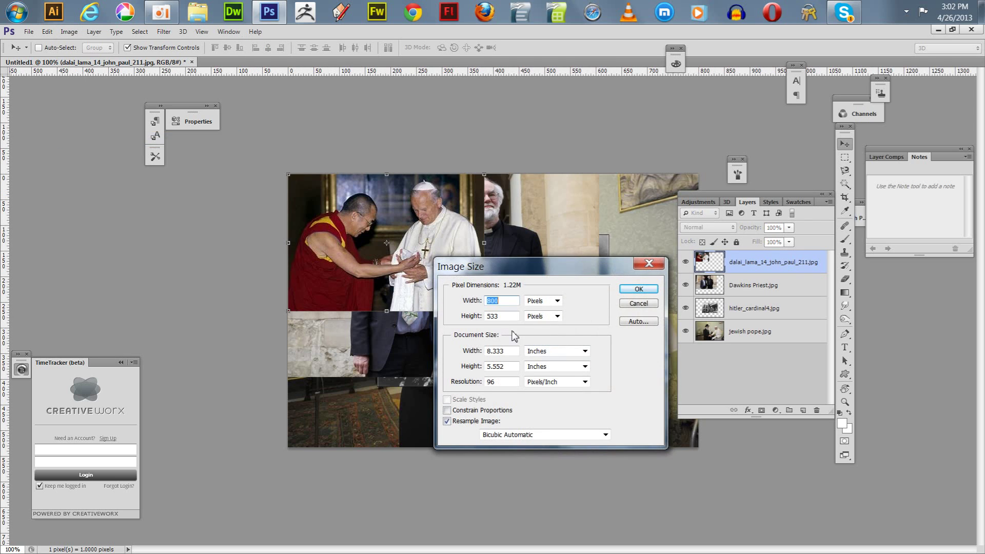
click(638, 303)
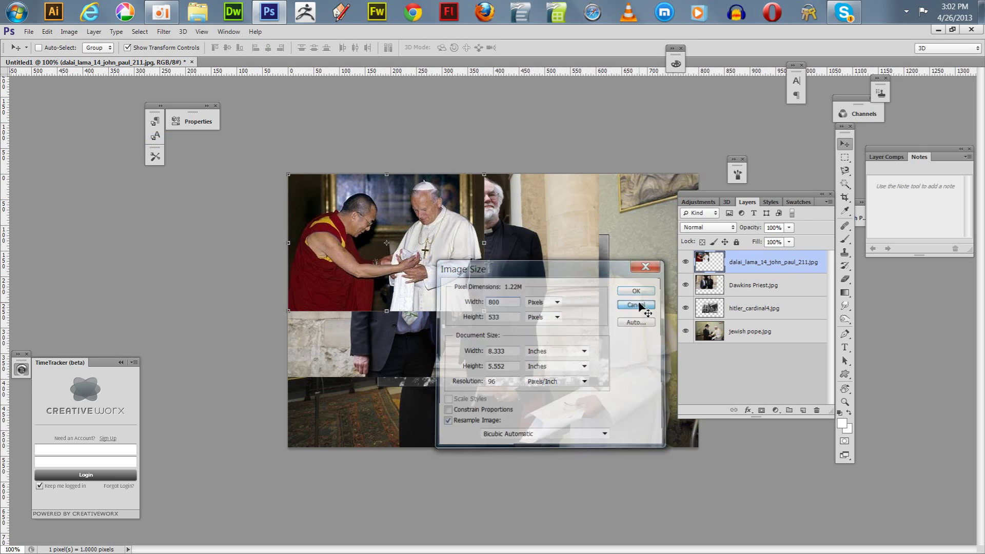
click(726, 331)
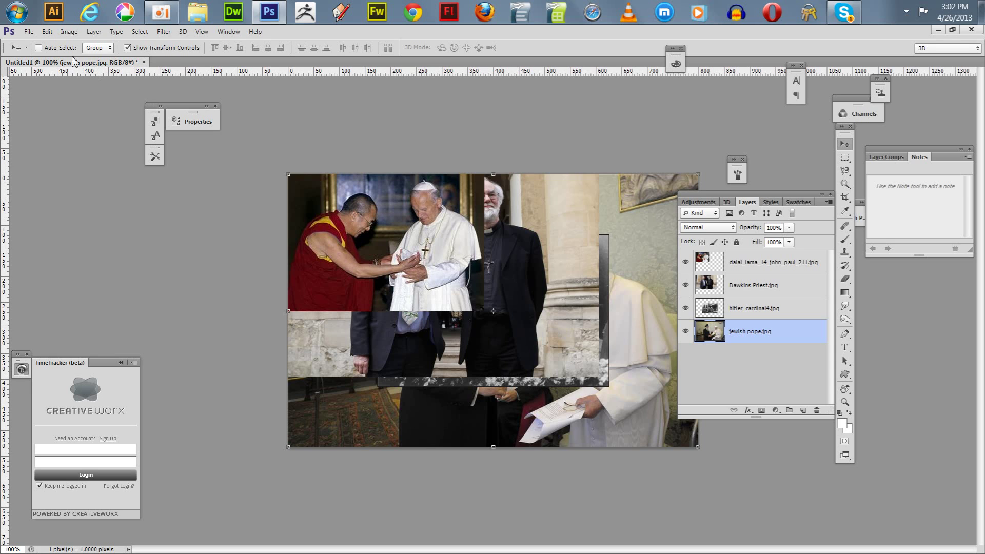
Step: Set the canvas size to 1600 × 1066 pixels, then zoom out to see it all
click(69, 33)
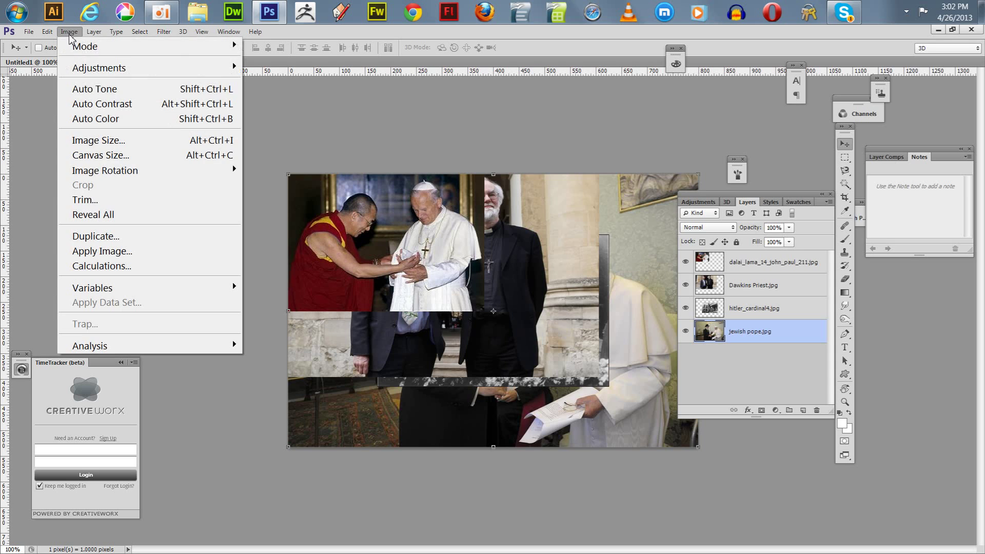
click(108, 155)
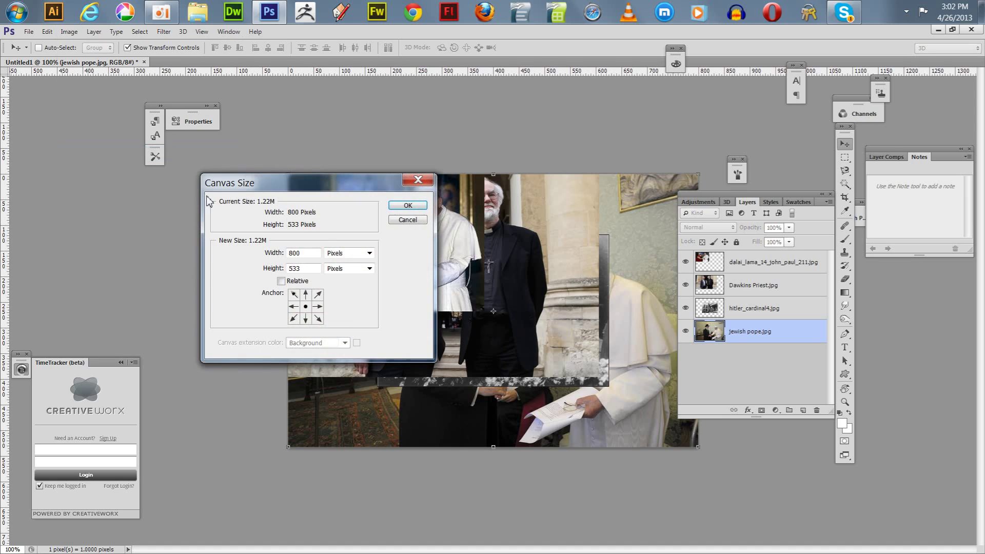
double_click(306, 255)
text(1600)
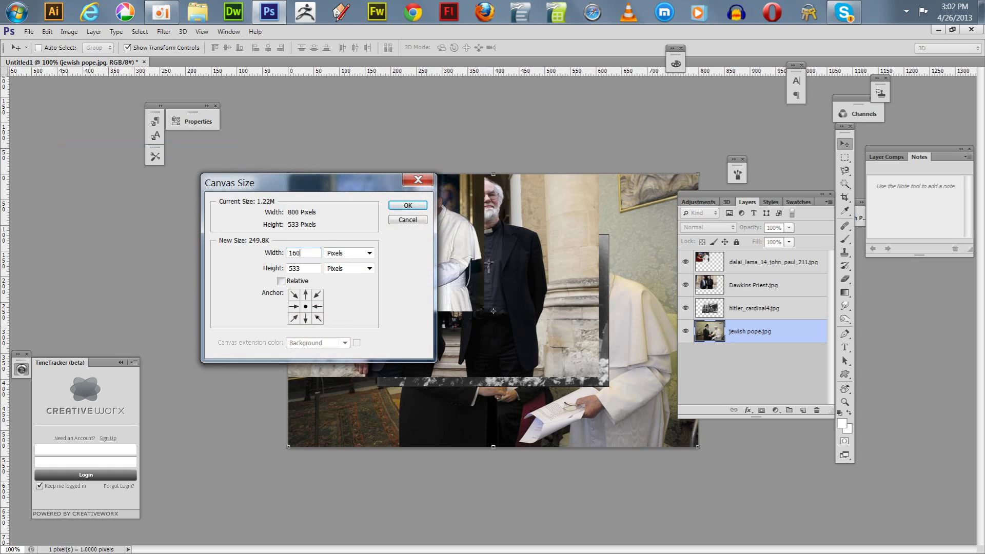
key(Tab)
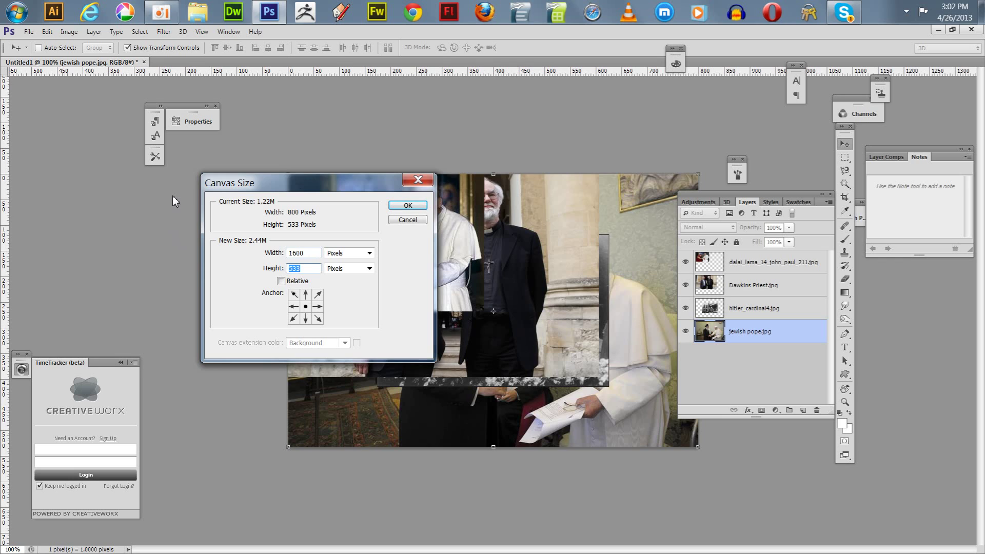
text(1066)
click(405, 214)
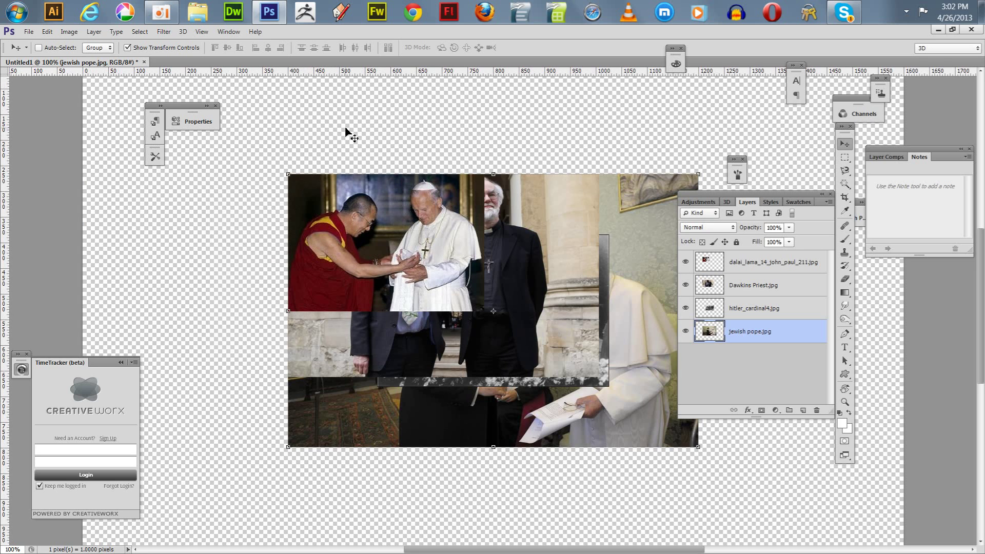
key(ctrl+minus)
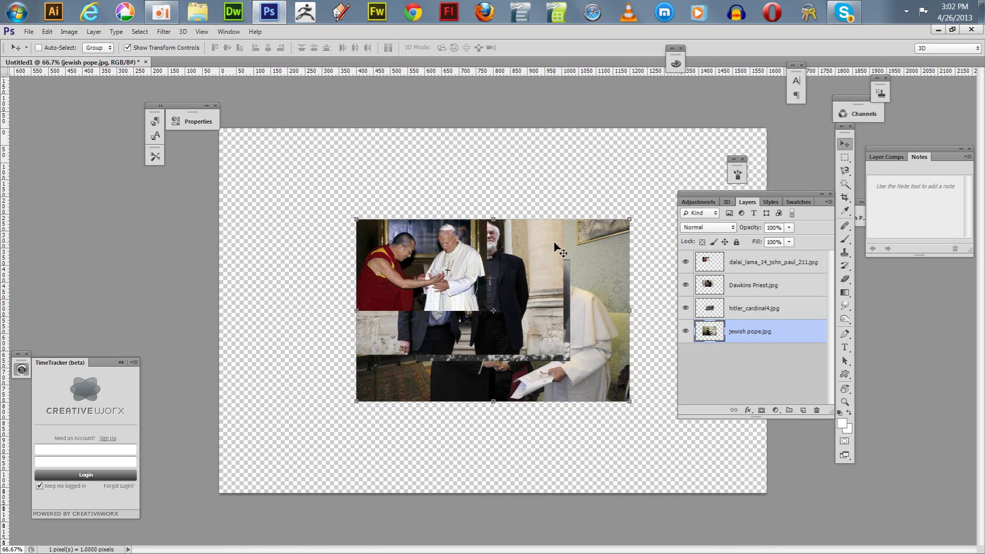
Step: Move the jewish pope photo to the top-left and enable Snap To Document Bounds and Layers
drag(567, 249, 424, 157)
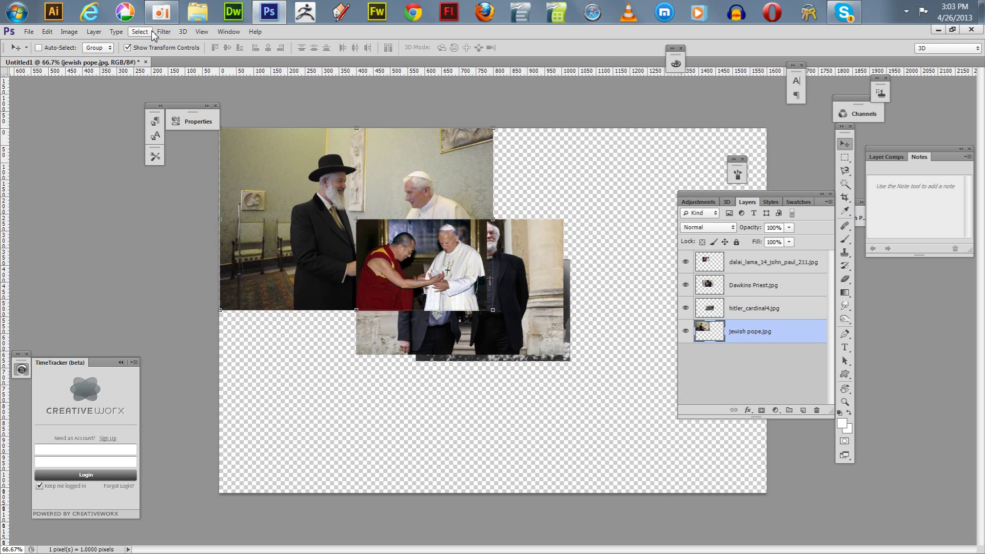
click(201, 32)
mouse_move(257, 319)
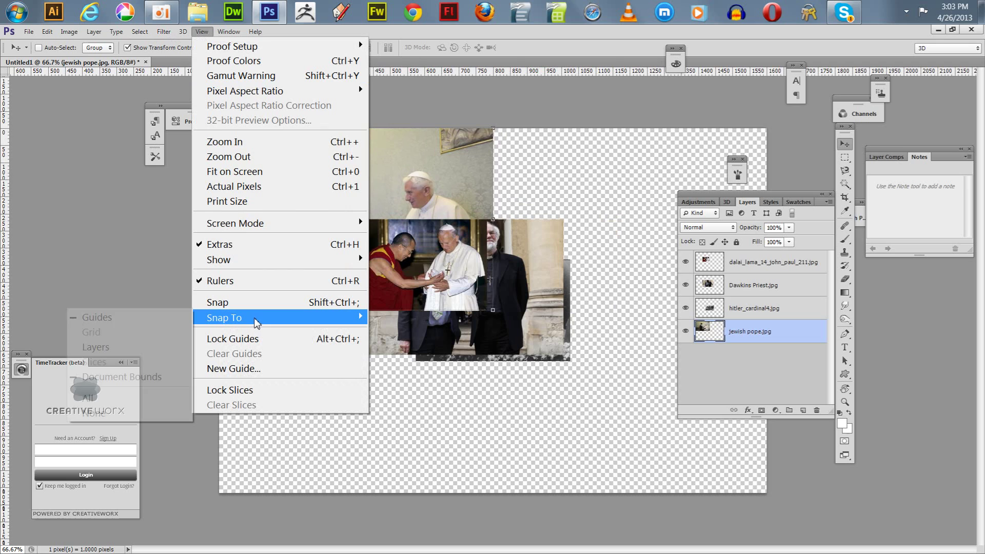
click(143, 378)
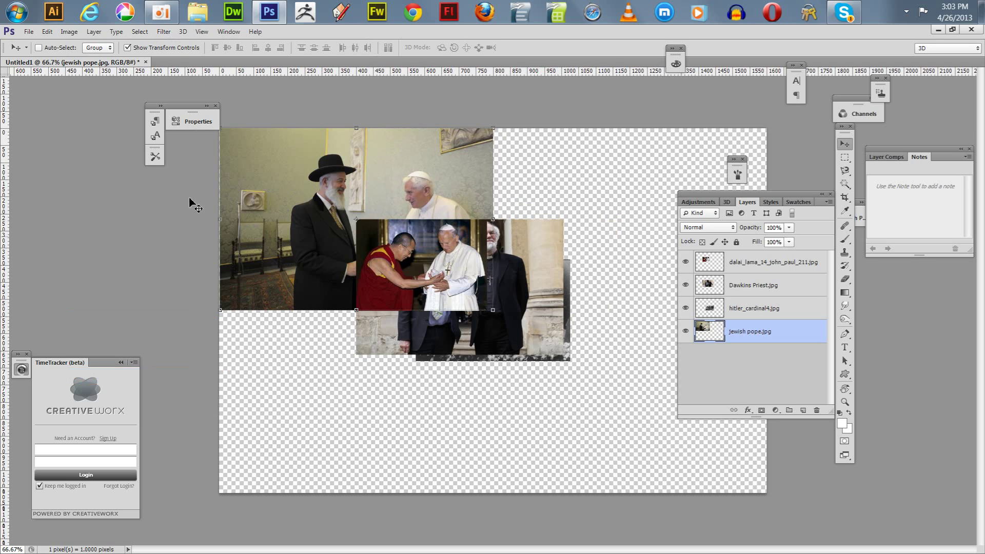
click(203, 32)
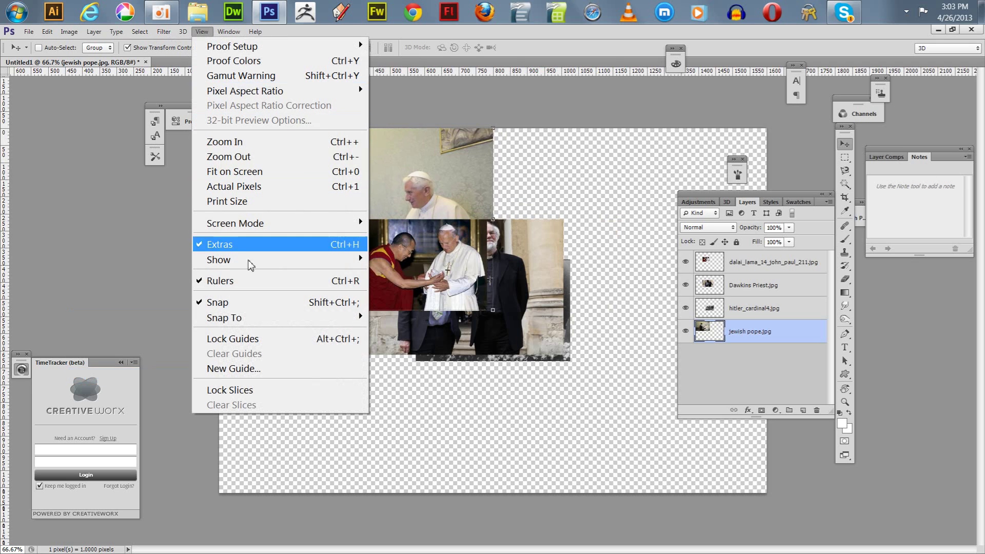
mouse_move(257, 325)
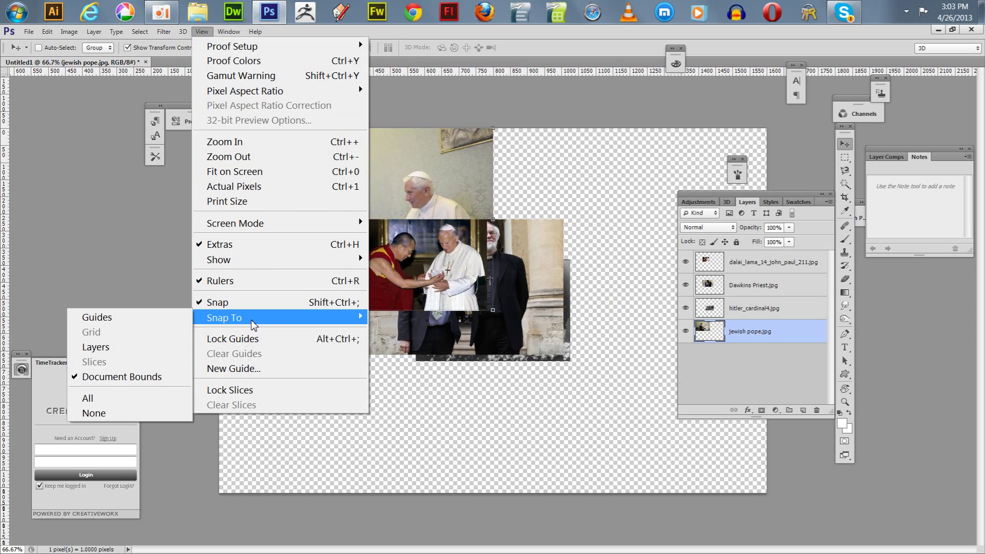
click(162, 349)
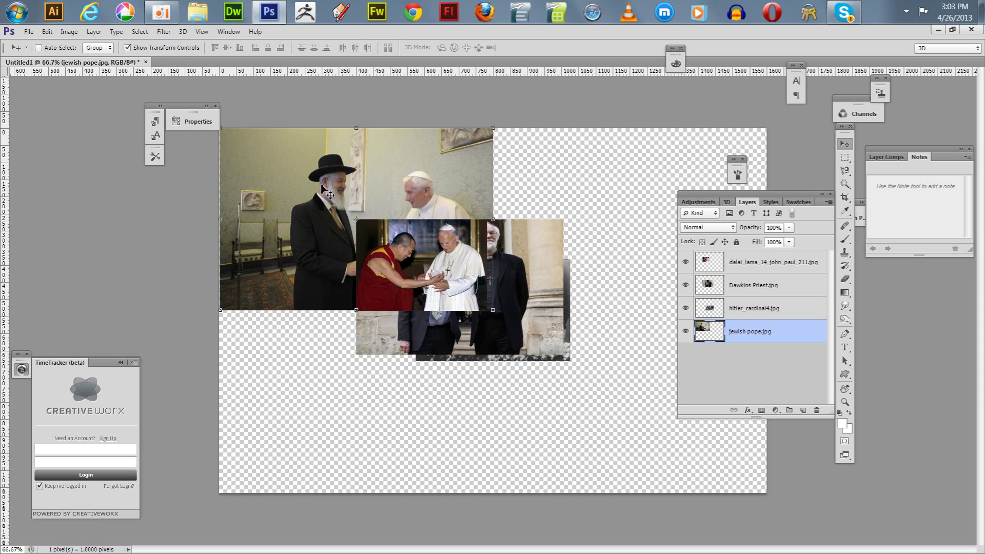
mouse_move(348, 178)
mouse_down()
mouse_move(359, 179)
mouse_move(347, 179)
mouse_up()
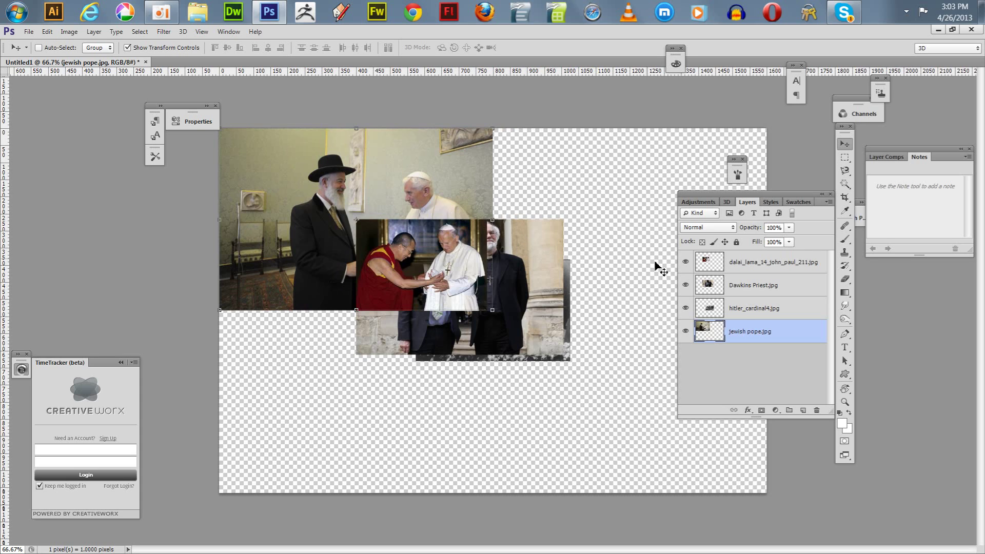
Step: Select the dalai_lama layer and hide the two middle photo layers
click(742, 266)
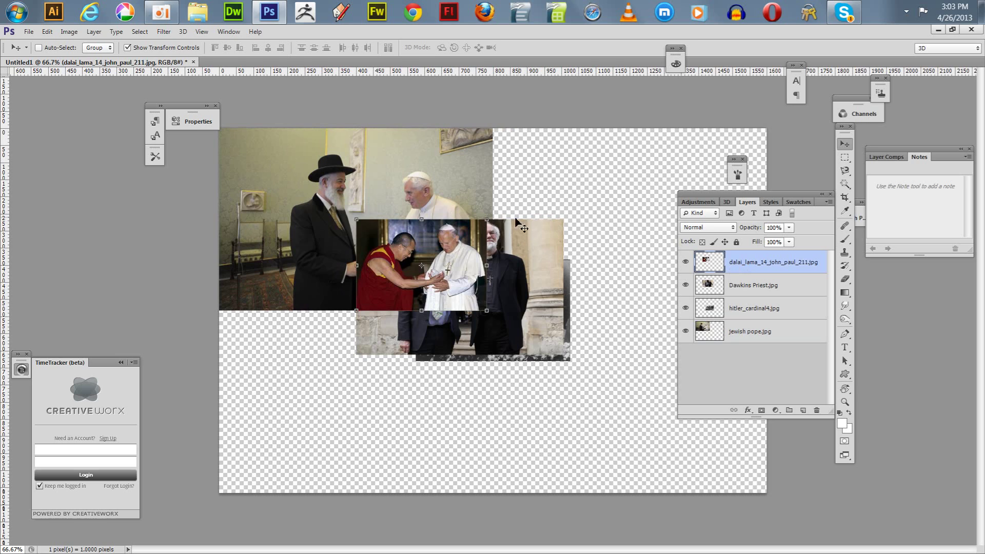
click(685, 285)
click(685, 308)
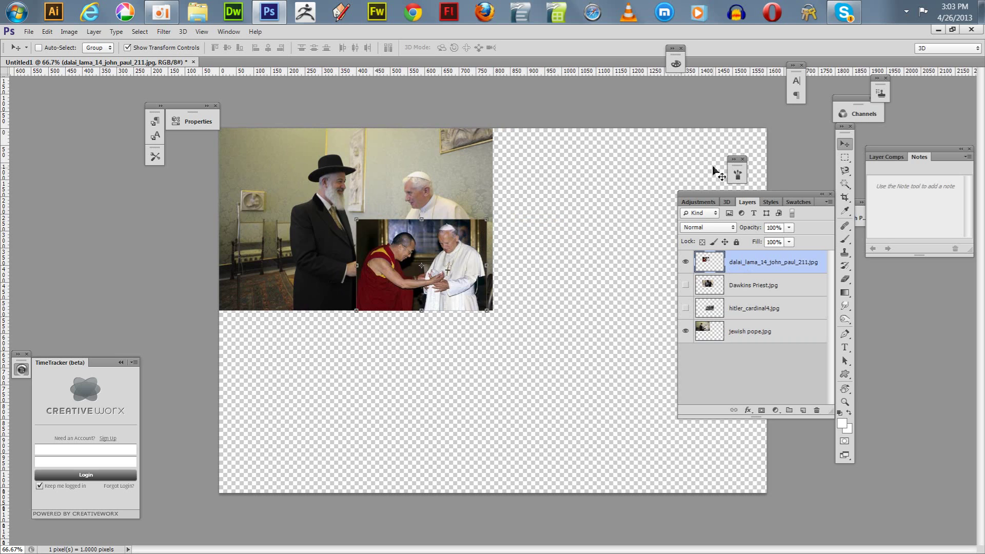
drag(739, 195, 703, 310)
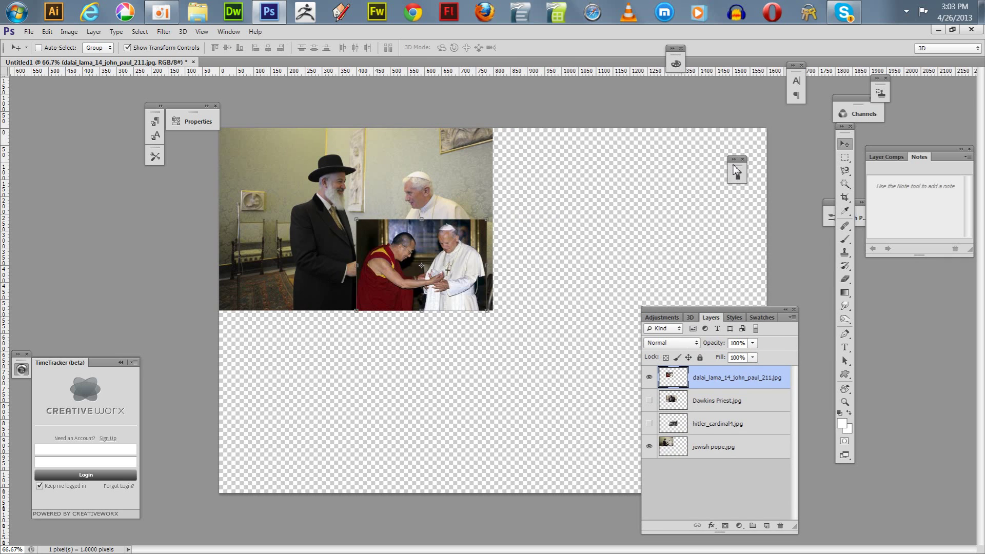
drag(737, 173, 819, 188)
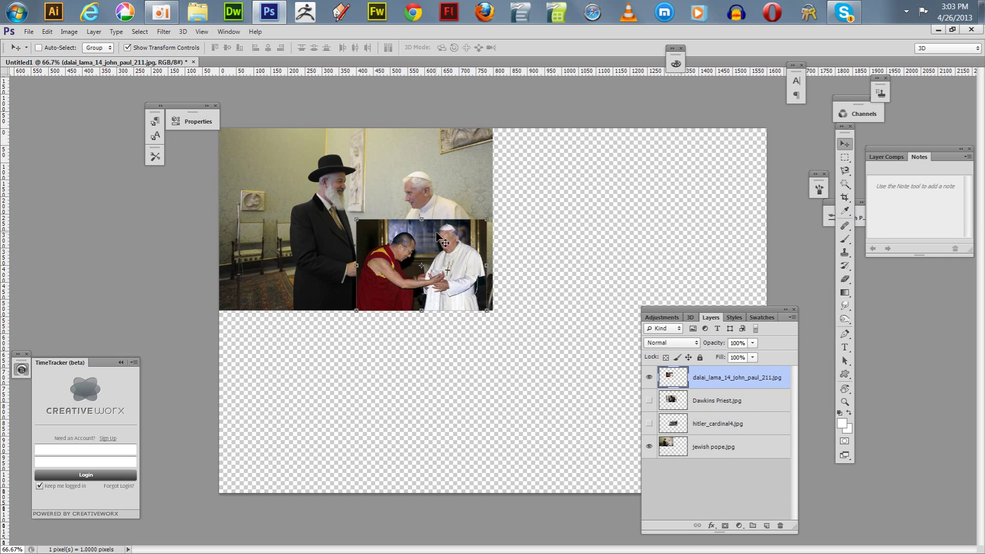
Step: Scale the monk photo to fill the top-right quarter, then raise the jewish pope layer
drag(444, 239, 748, 135)
drag(637, 223, 491, 315)
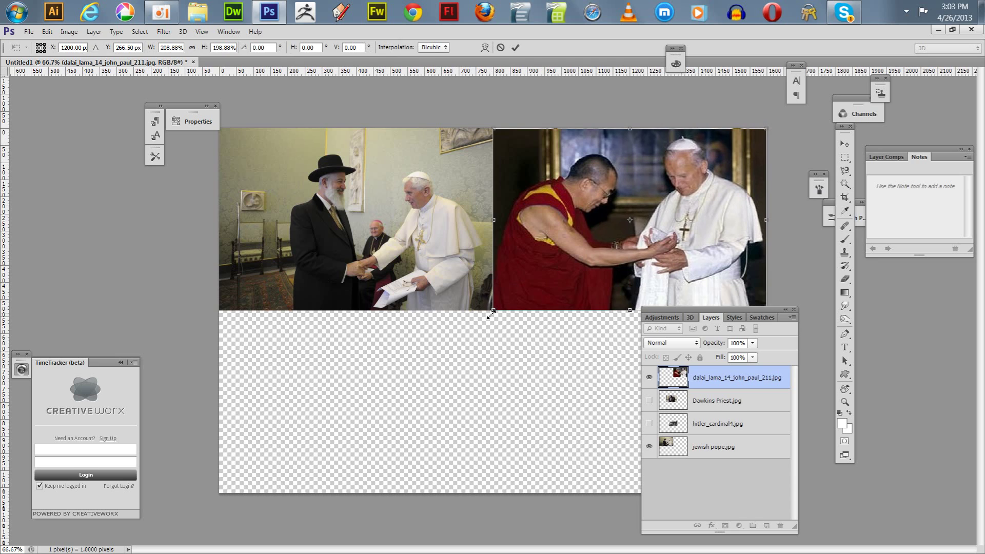
key(Return)
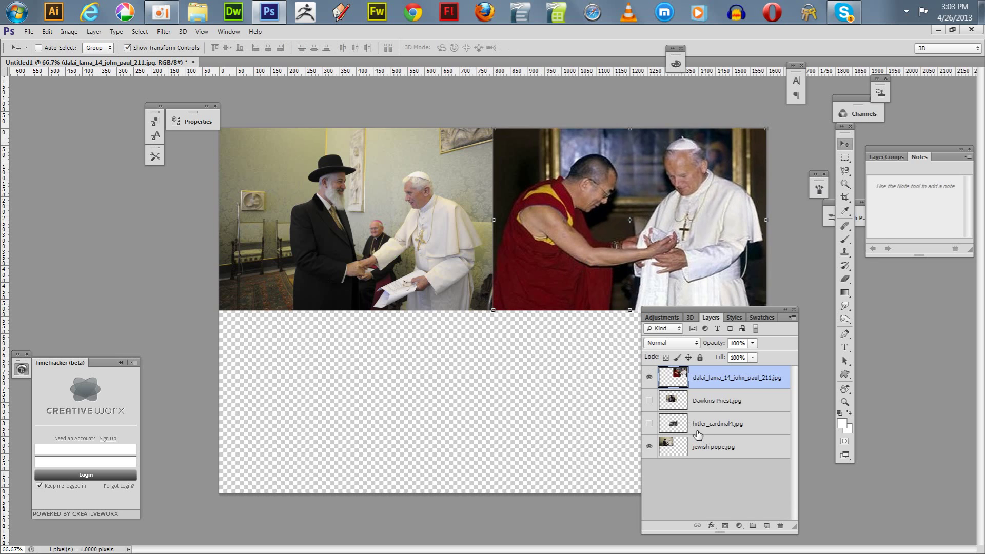
drag(715, 449, 690, 406)
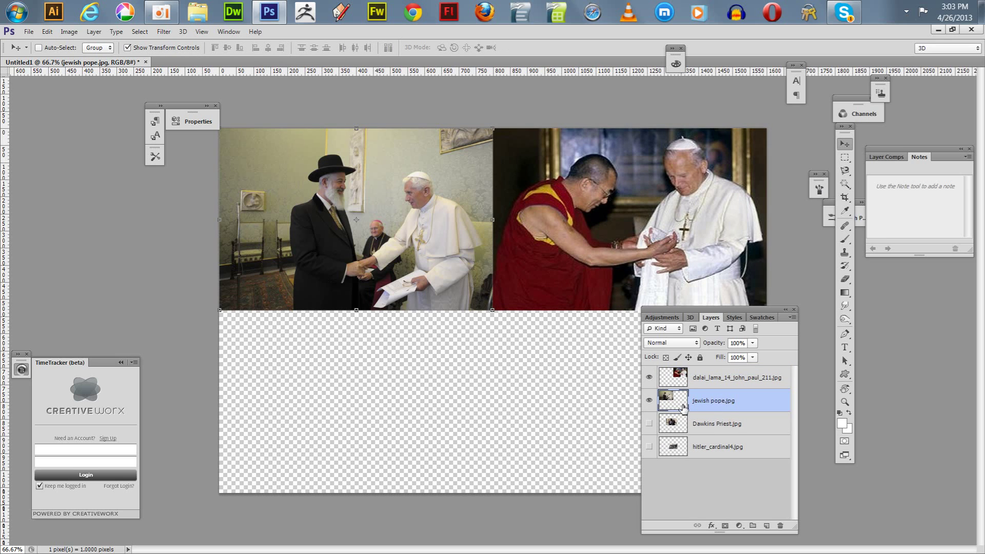
Step: Hide the jewish pope, dalai_lama and Dawkins Priest photo layers
click(649, 400)
click(649, 378)
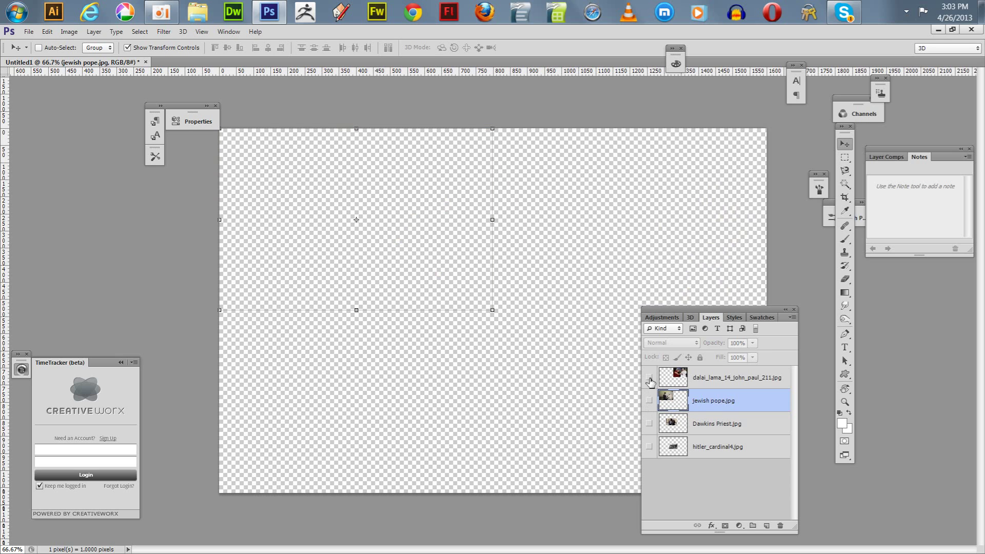
drag(664, 309, 694, 282)
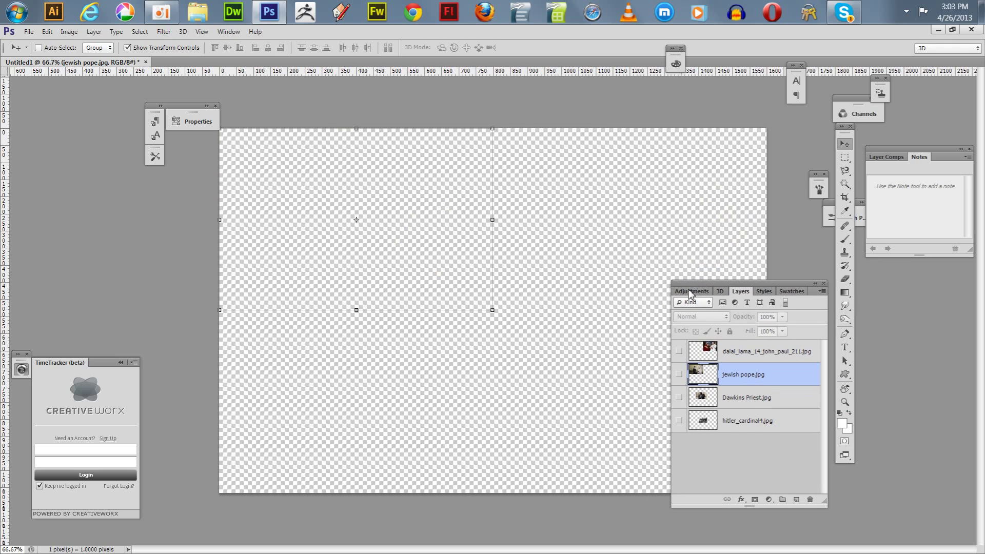
click(680, 398)
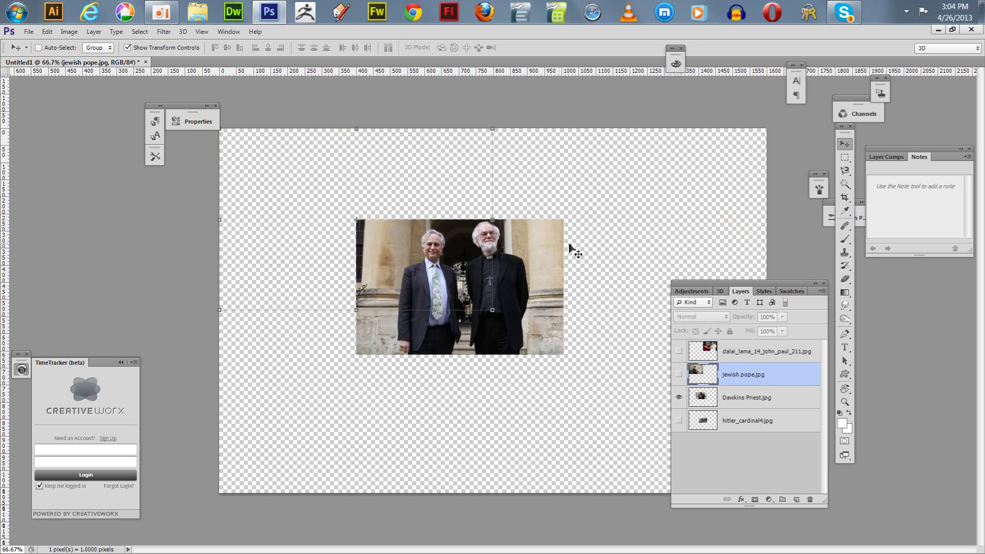
click(679, 397)
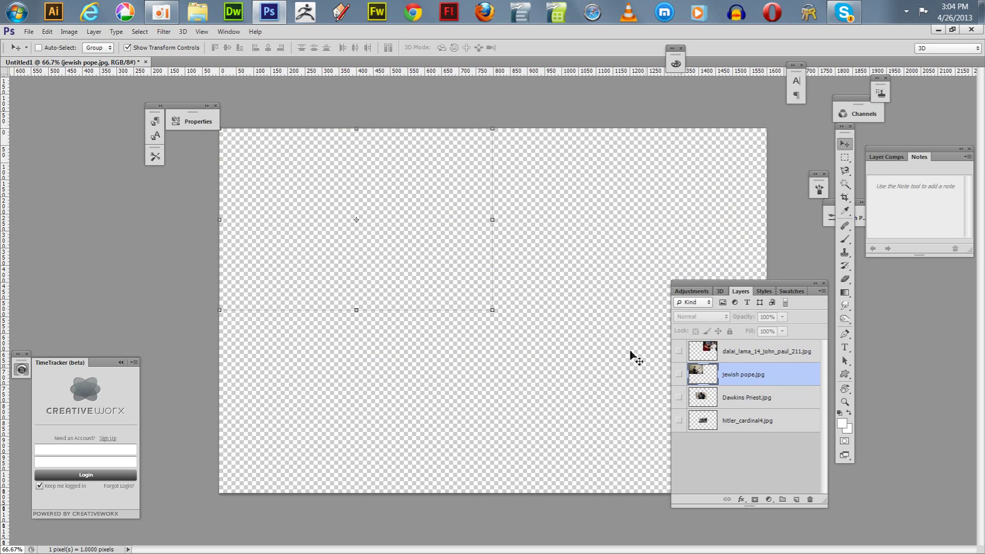
Step: Add a vertical guide at 800 px and a horizontal guide at 533 px
drag(5, 201, 496, 255)
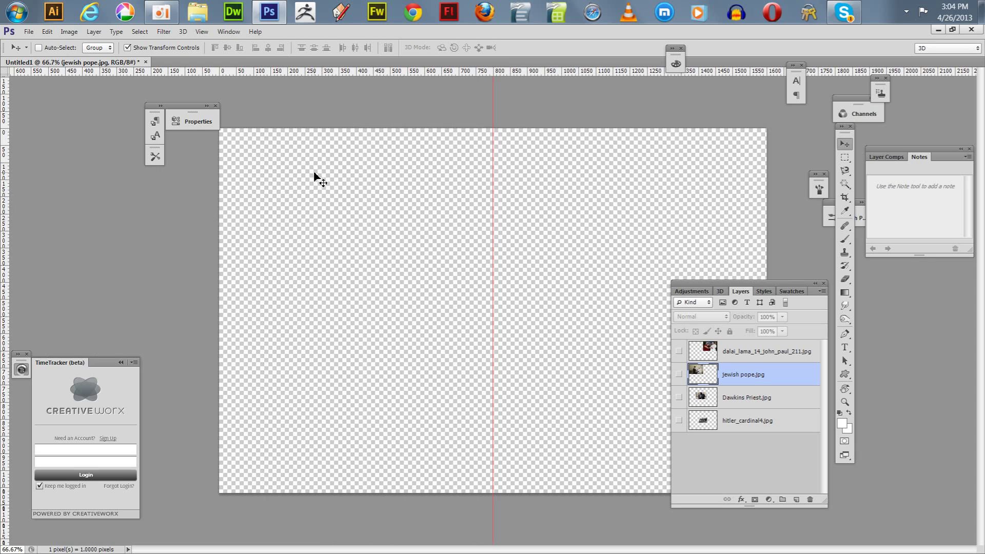
drag(357, 75, 379, 310)
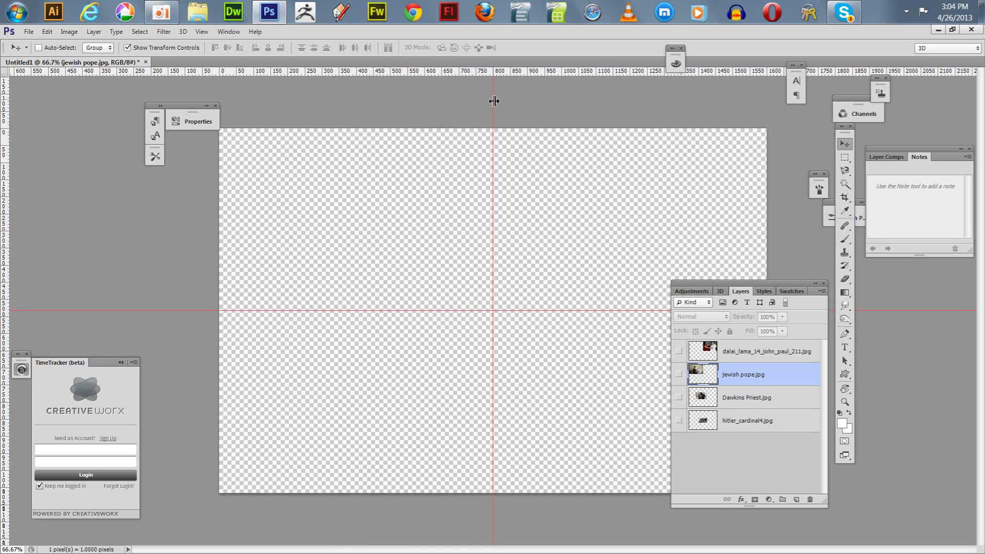
drag(491, 105, 491, 109)
drag(494, 145, 494, 146)
Step: Show the dalai_lama, jewish pope and Dawkins Priest photos again
click(679, 351)
click(678, 374)
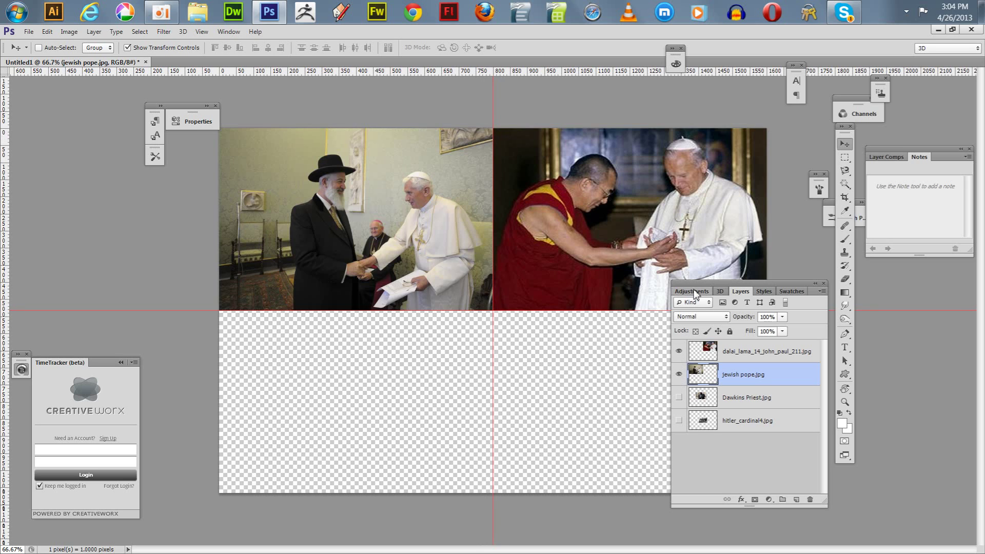
drag(696, 283, 724, 275)
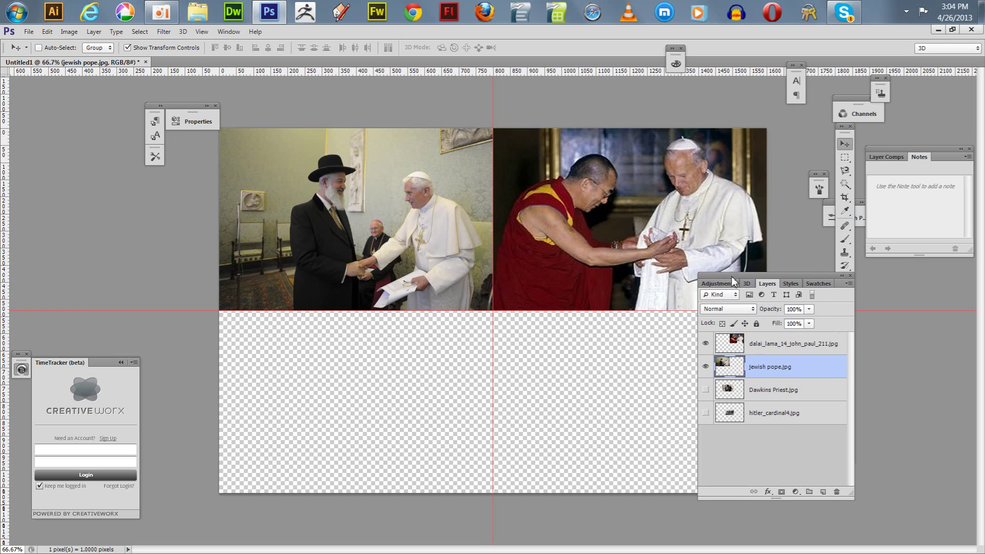
click(706, 389)
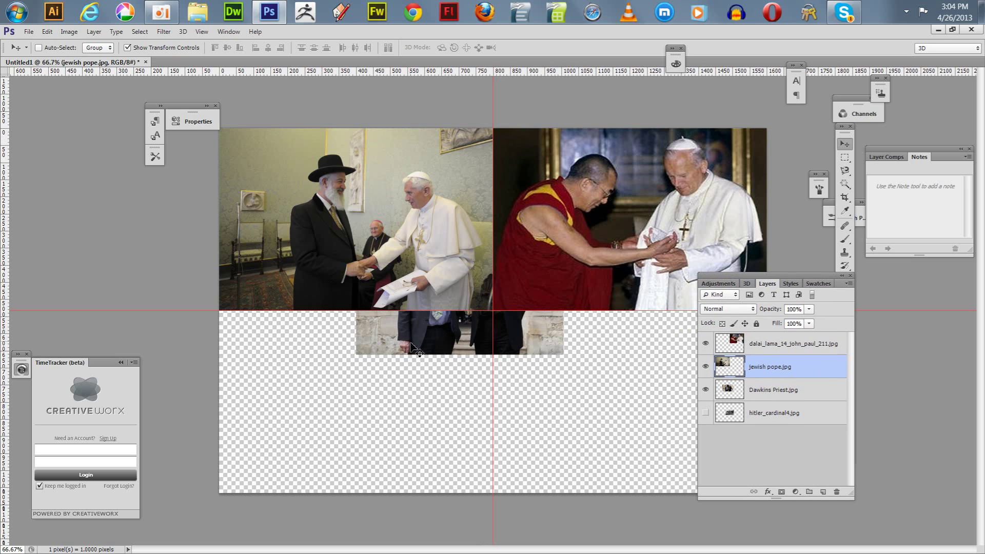
mouse_move(450, 330)
mouse_down()
mouse_move(383, 396)
mouse_move(431, 311)
mouse_move(451, 330)
mouse_up()
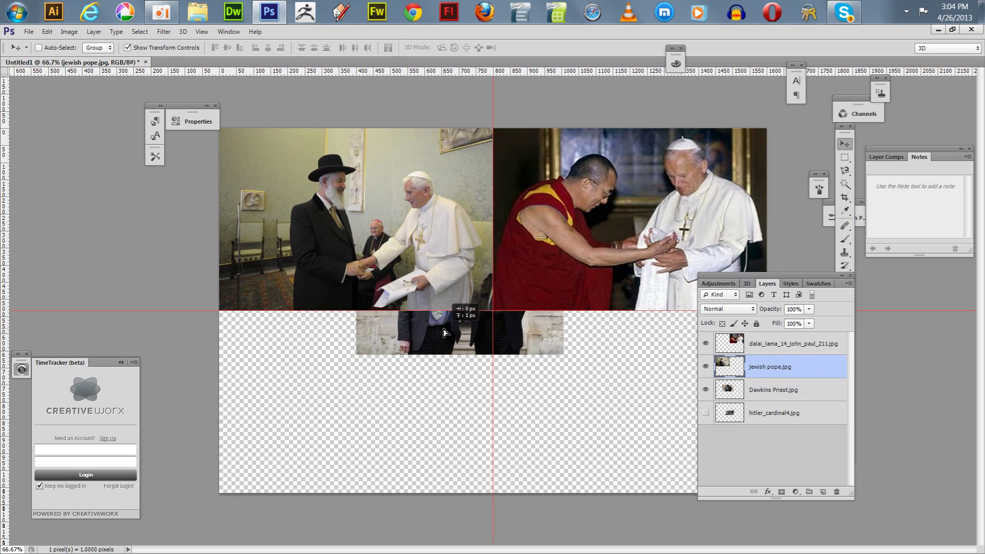
Step: Move and scale Dawkins Priest.jpg to fill the lower-left quarter
click(765, 392)
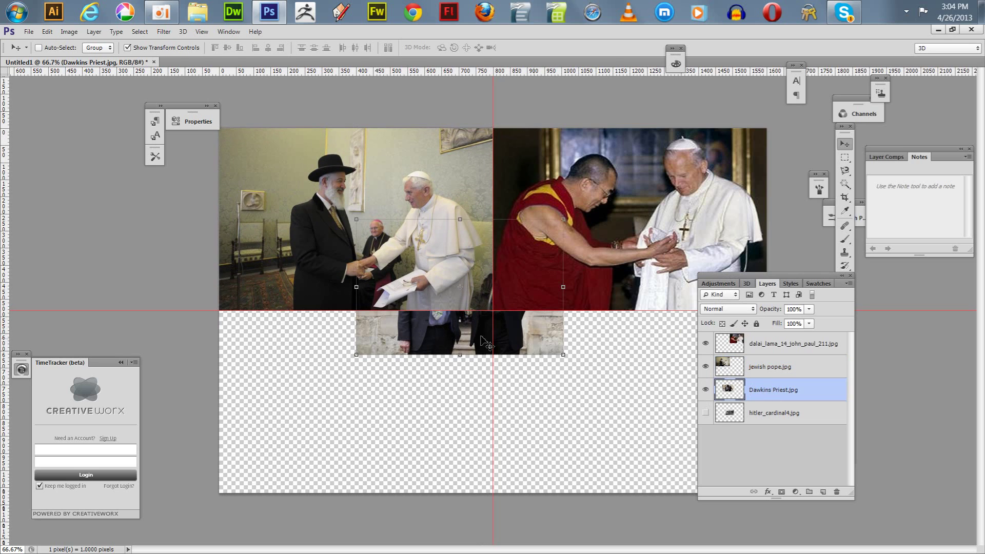
drag(456, 337, 322, 475)
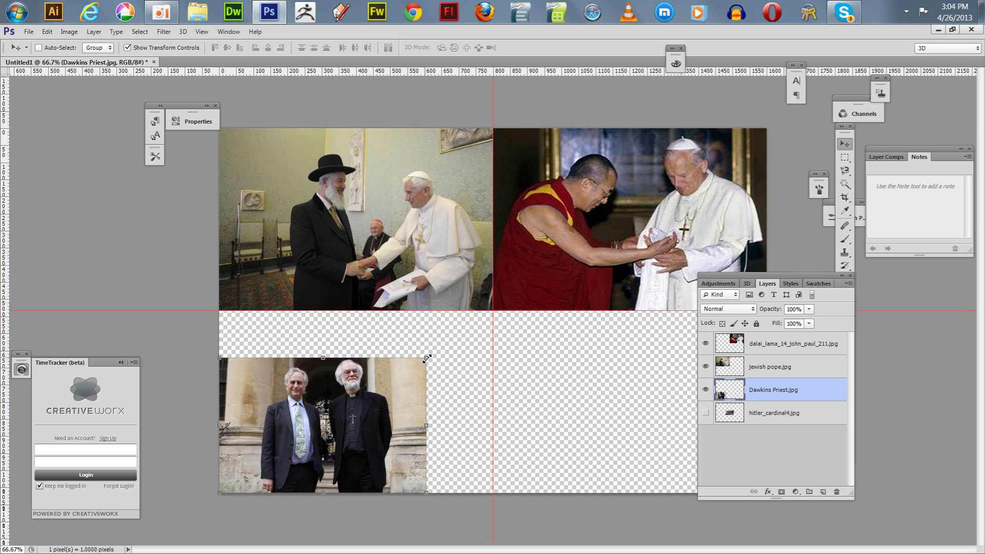
drag(426, 358, 494, 311)
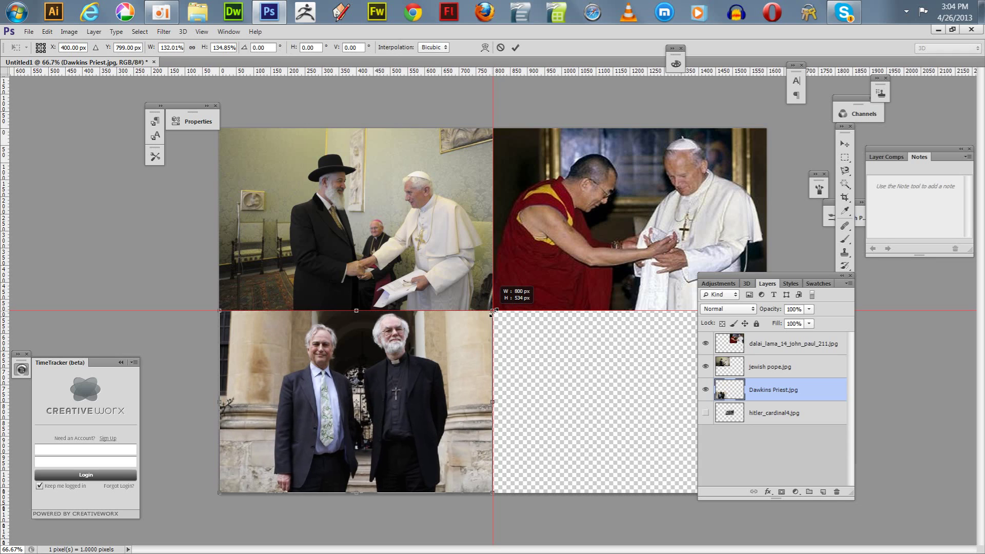
drag(494, 313, 493, 312)
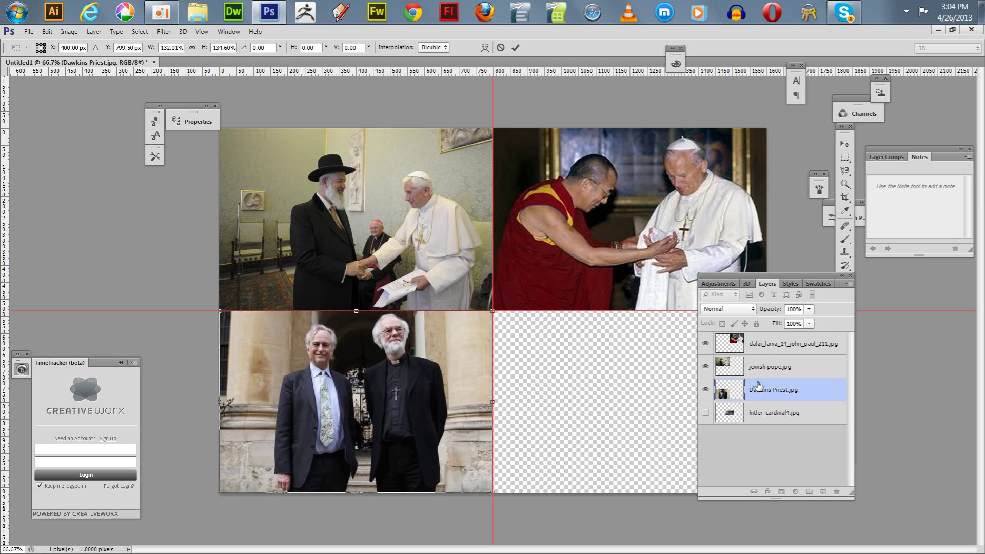
key(Return)
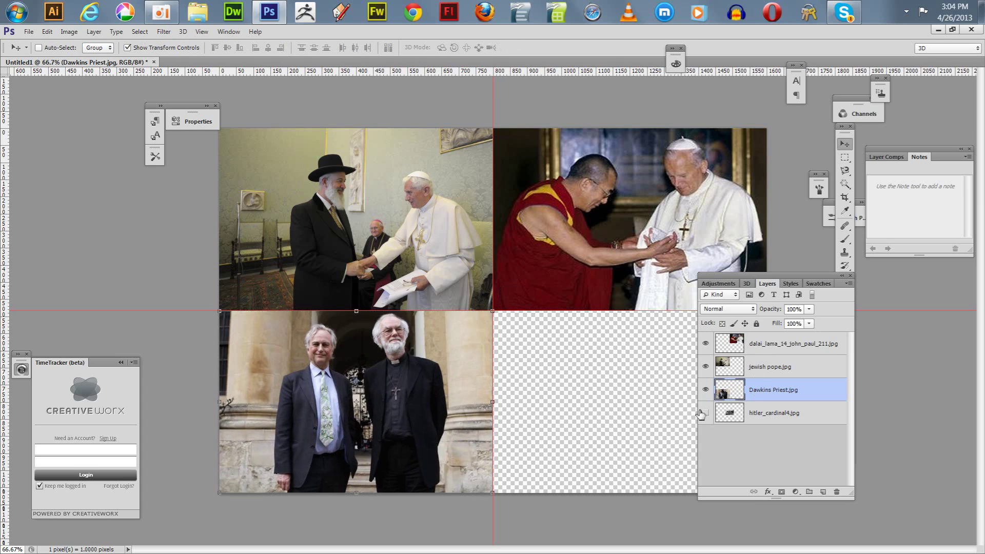
Step: Show the hitler_cardinal4 photo and park the Layers panel beside the tools
click(706, 414)
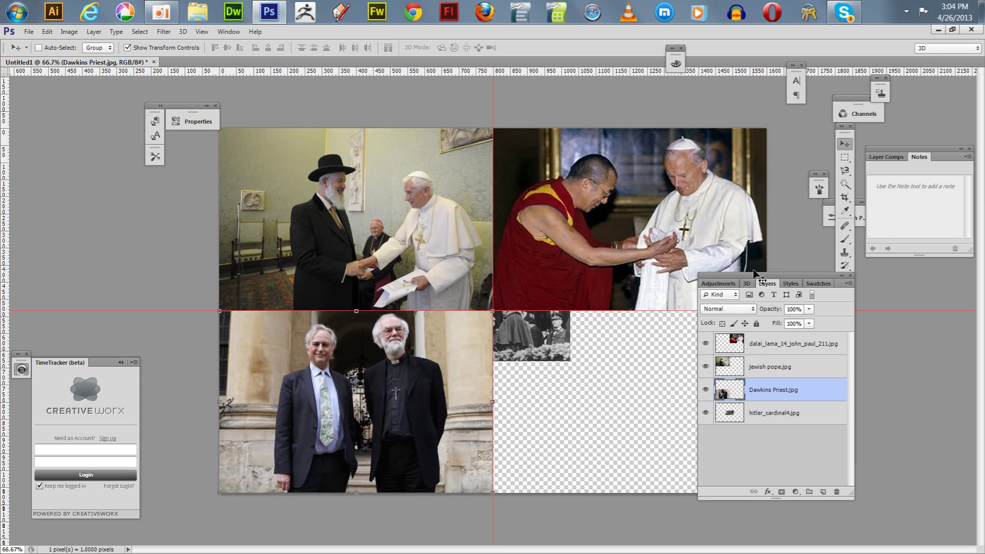
drag(752, 283, 769, 307)
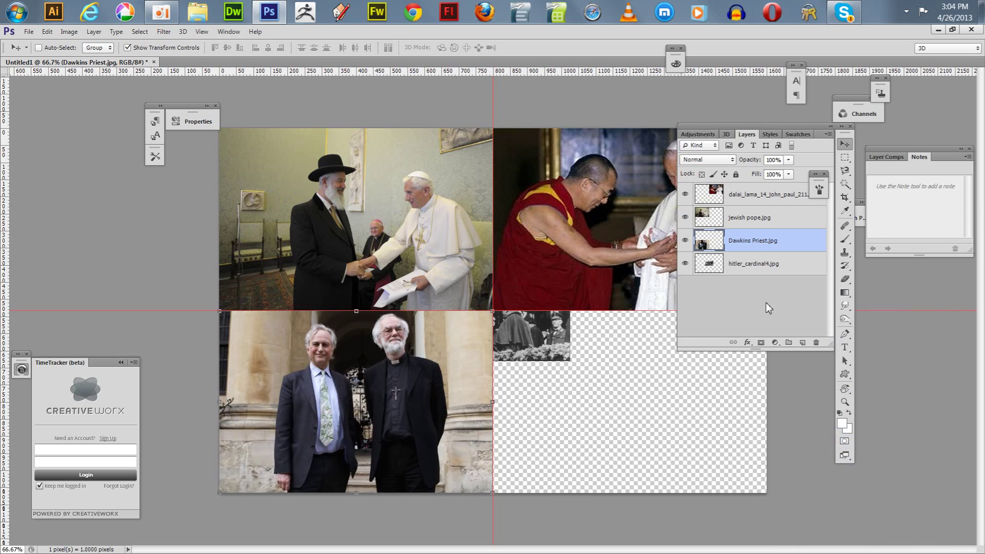
drag(716, 133, 812, 159)
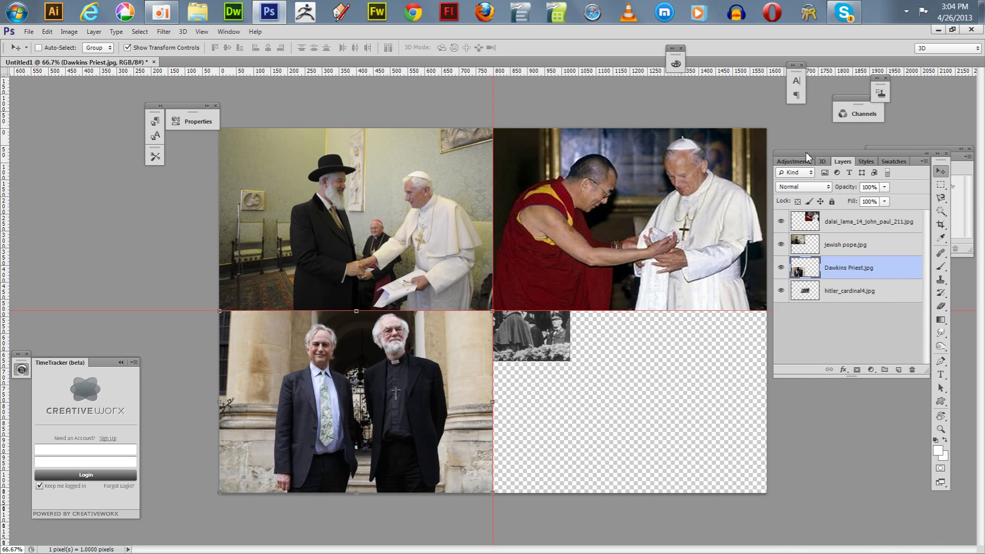
drag(556, 343, 737, 467)
Step: Scale hitler_cardinal4.jpg to fill the lower-right quarter and nudge the Dawkins photo to the bottom
click(844, 288)
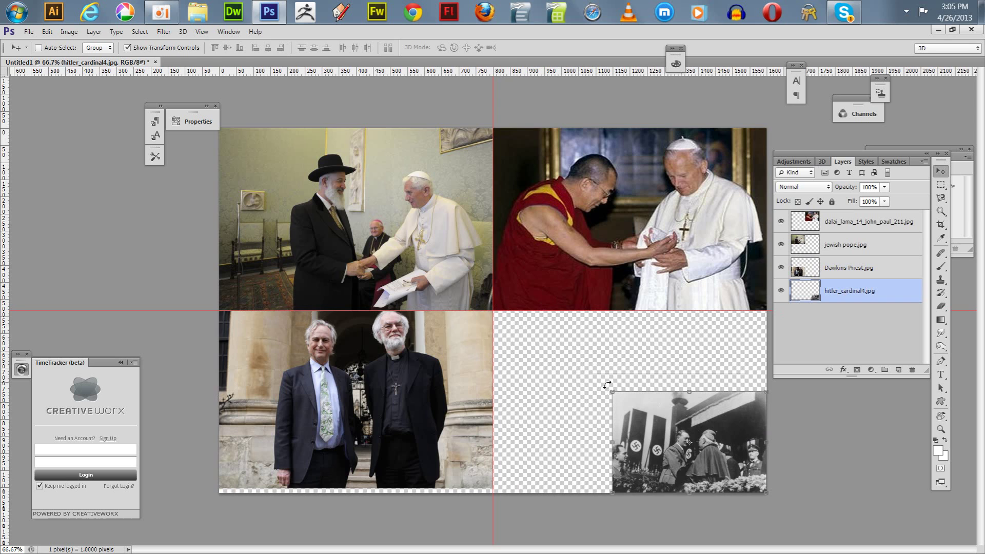
drag(613, 393, 496, 313)
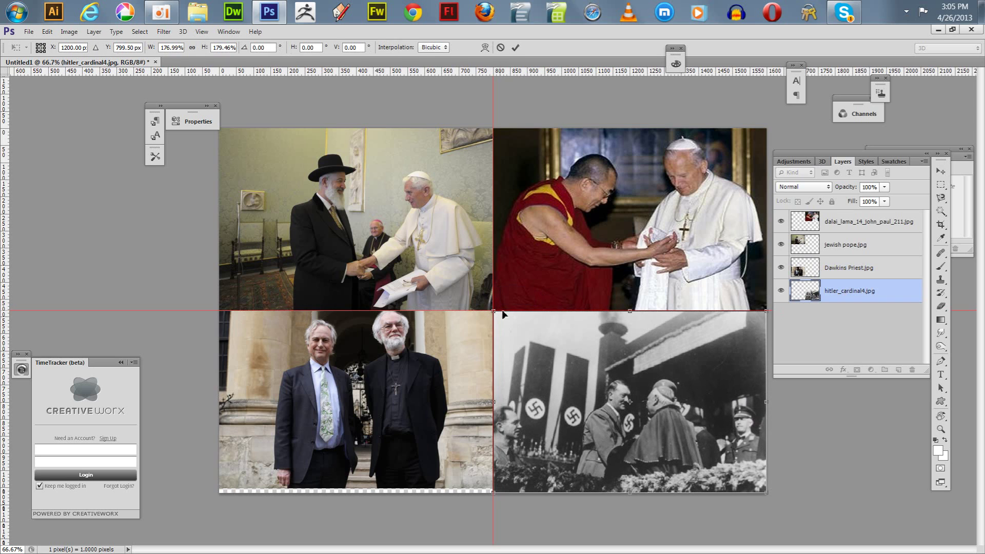
key(Return)
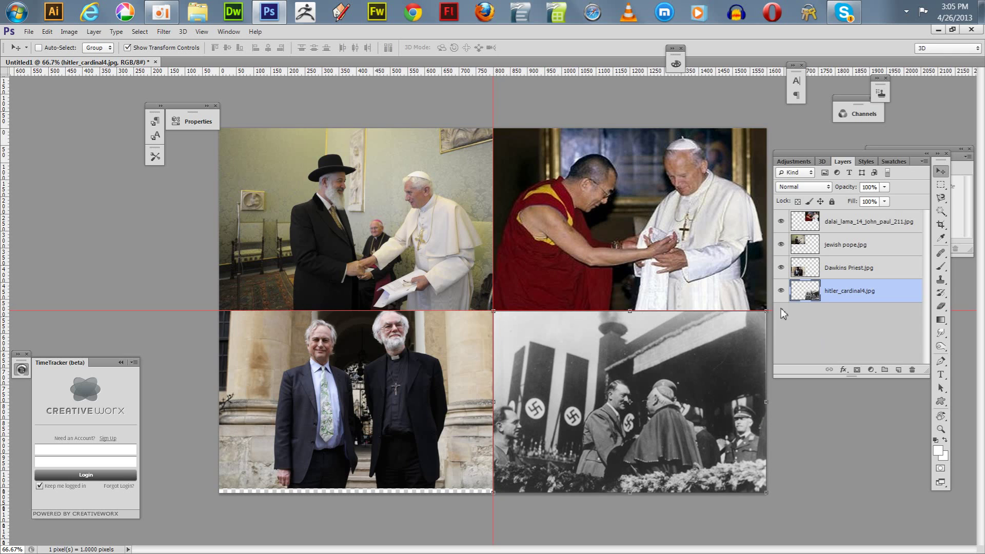
click(846, 270)
mouse_move(377, 380)
mouse_down()
mouse_move(378, 390)
mouse_move(372, 382)
mouse_up()
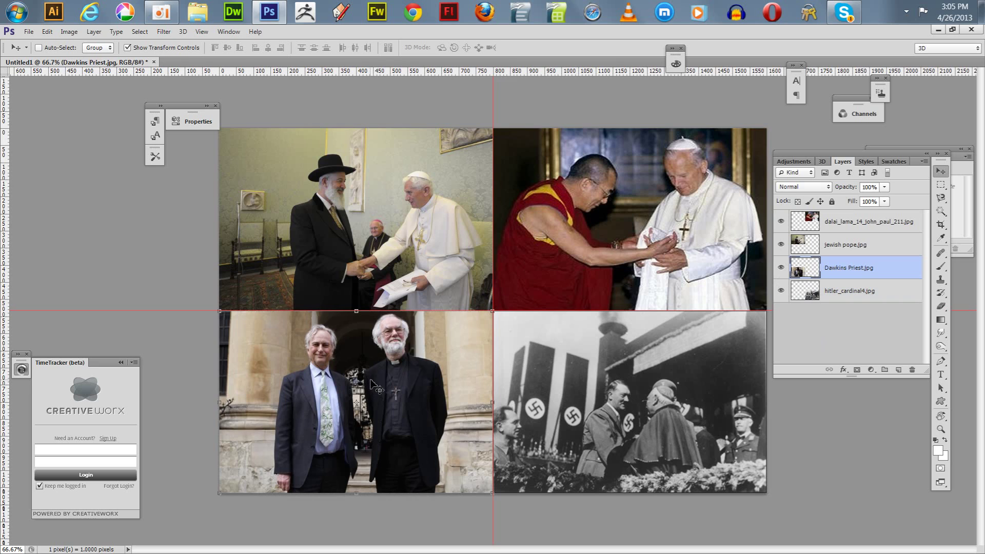
Step: Save as a layered PSD, overwriting the existing quad picture file in the personal folder
click(817, 246)
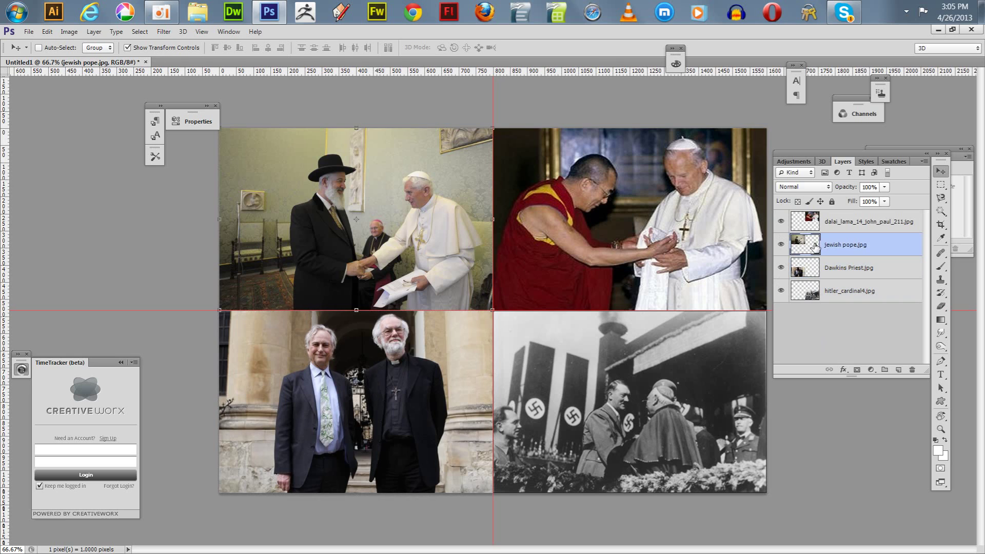
click(812, 222)
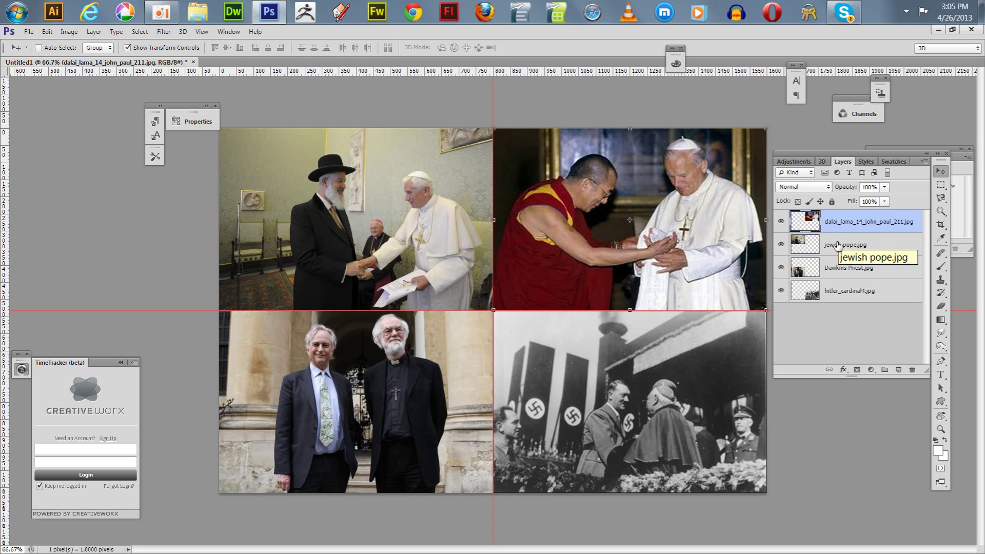
click(27, 32)
click(79, 218)
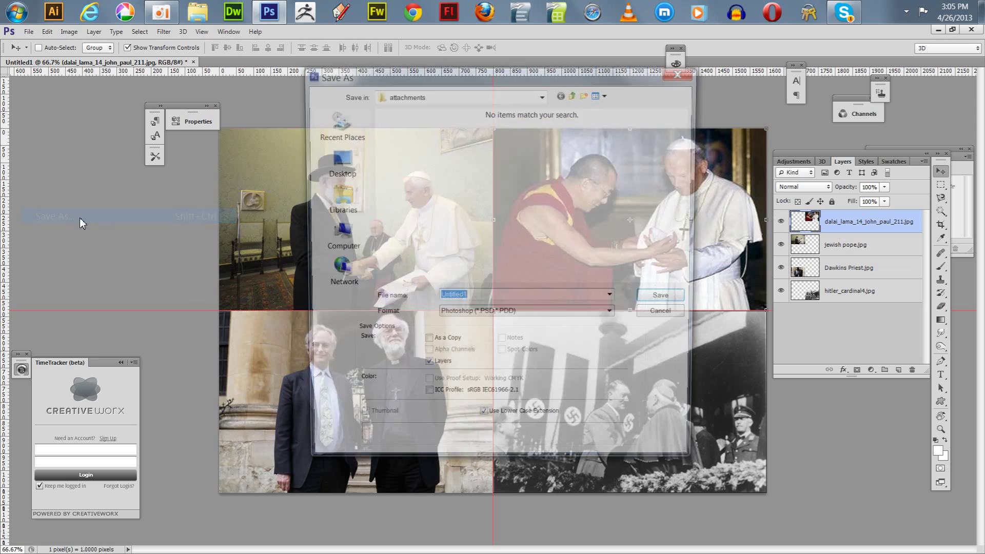
click(542, 95)
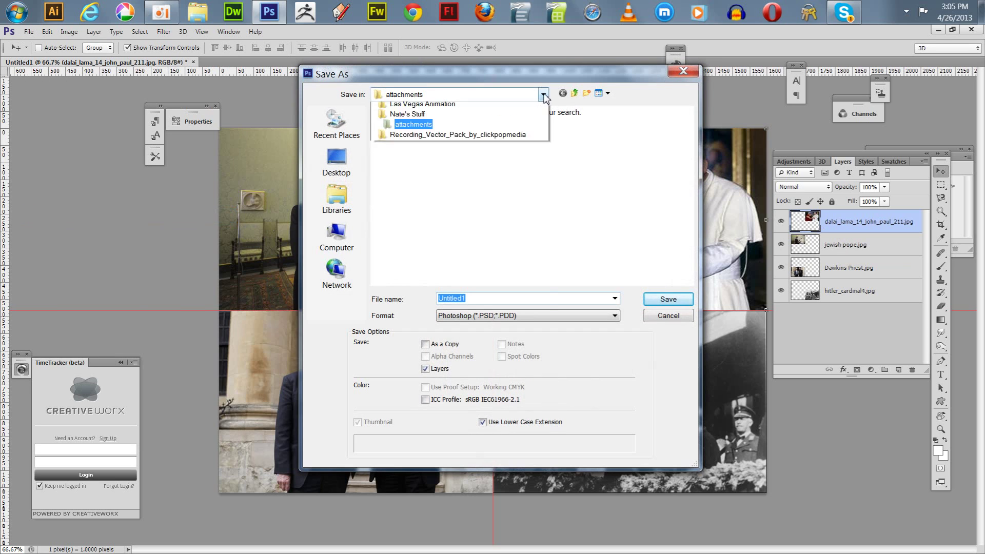
click(444, 266)
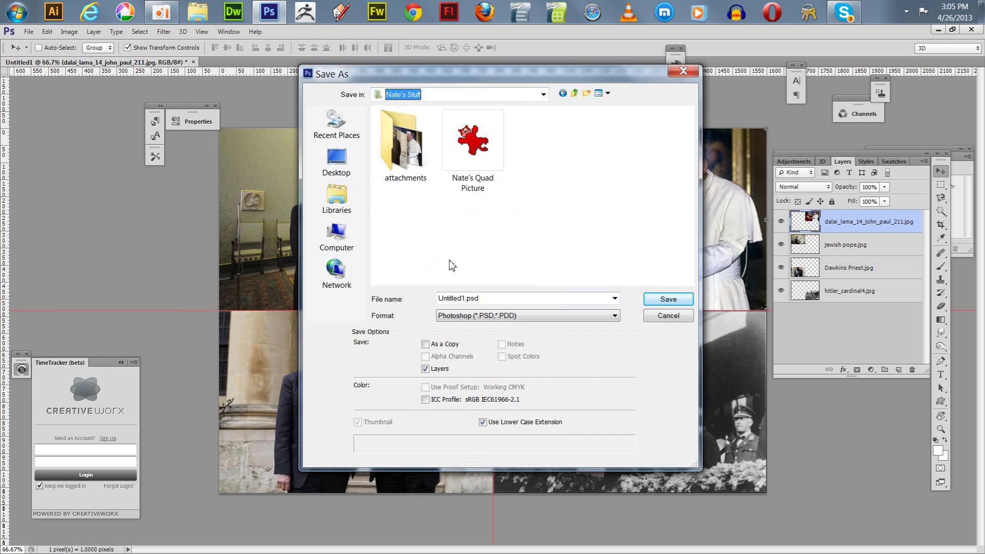
click(477, 172)
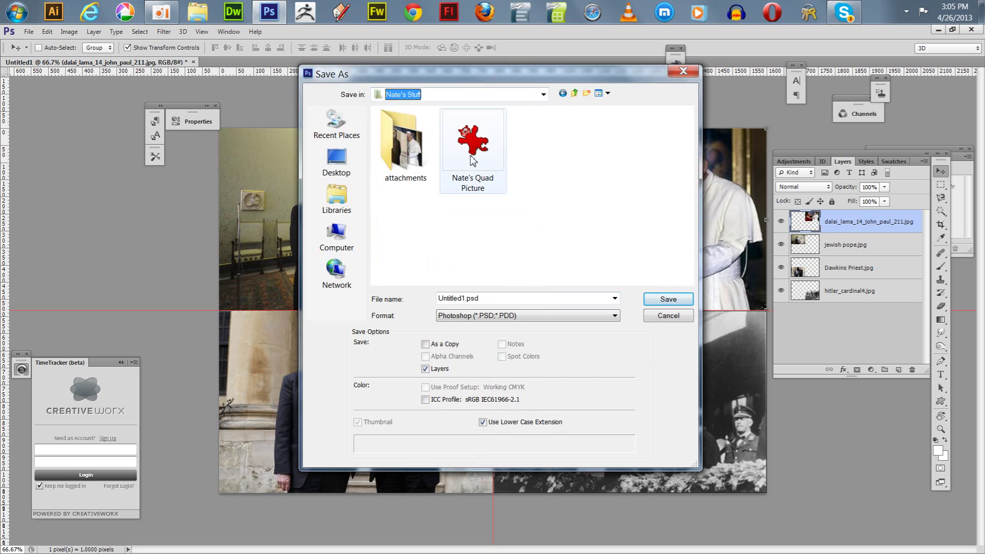
click(665, 301)
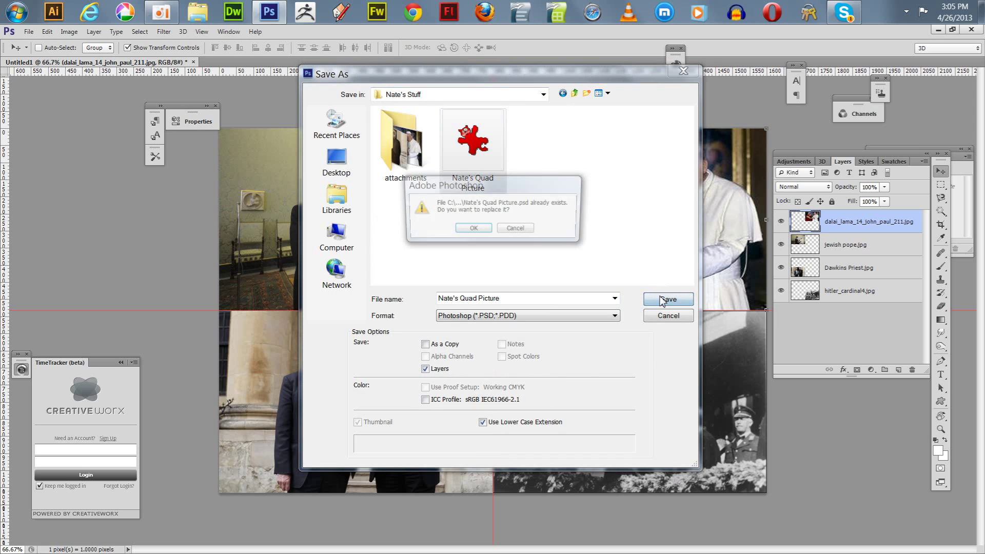
click(471, 233)
click(613, 168)
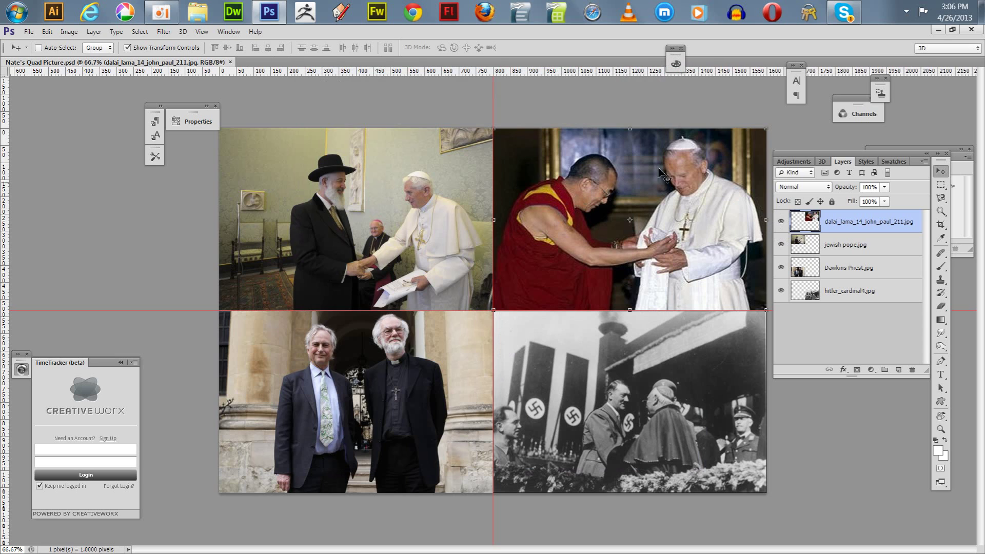
click(29, 32)
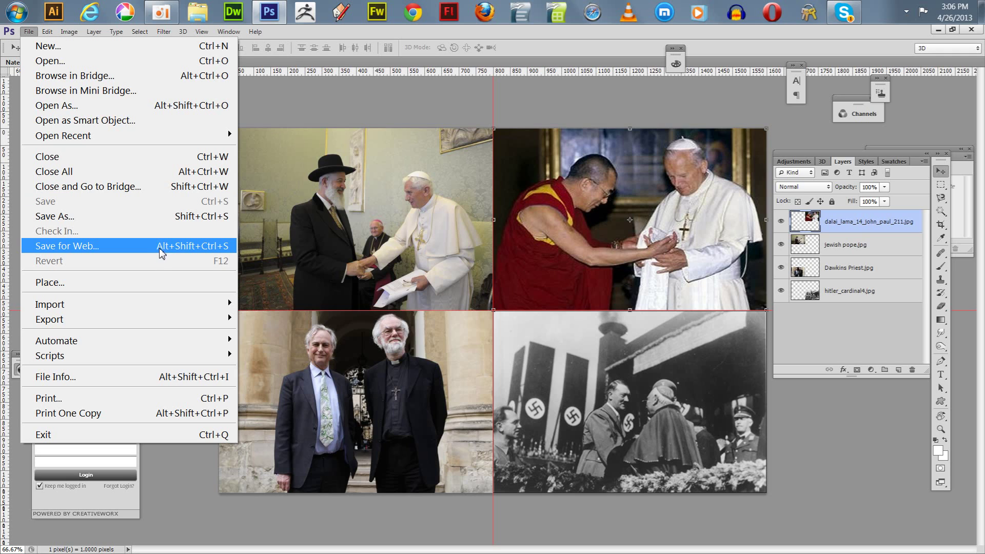
click(326, 105)
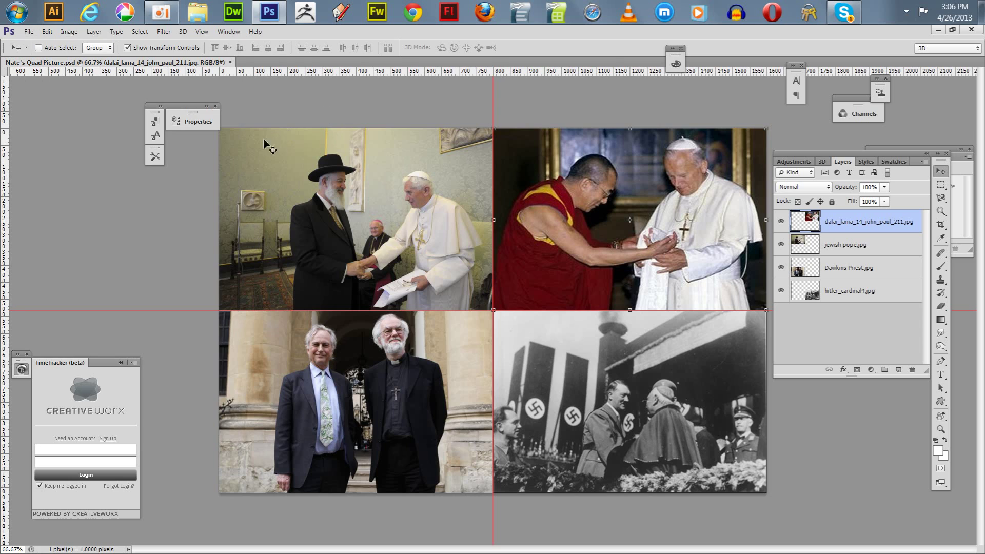